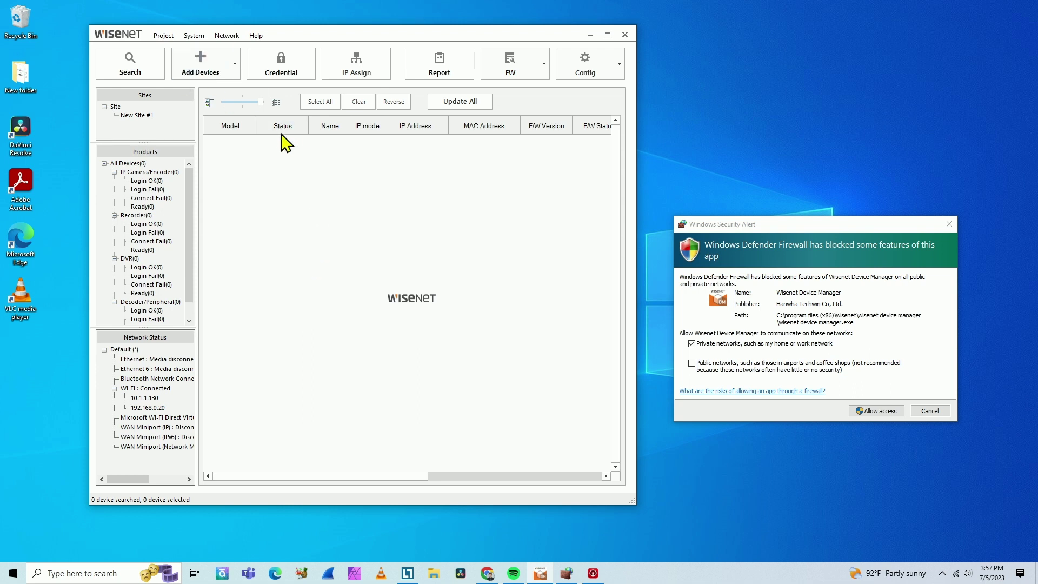
# - Run a device search in Wisenet Device Manager, which finds 0 devices and raises a firewall alert
pyautogui.click(141, 80)
# - Allow the program on private and public networks, then search again to find the SNB-6004 camera
pyautogui.click(693, 364)
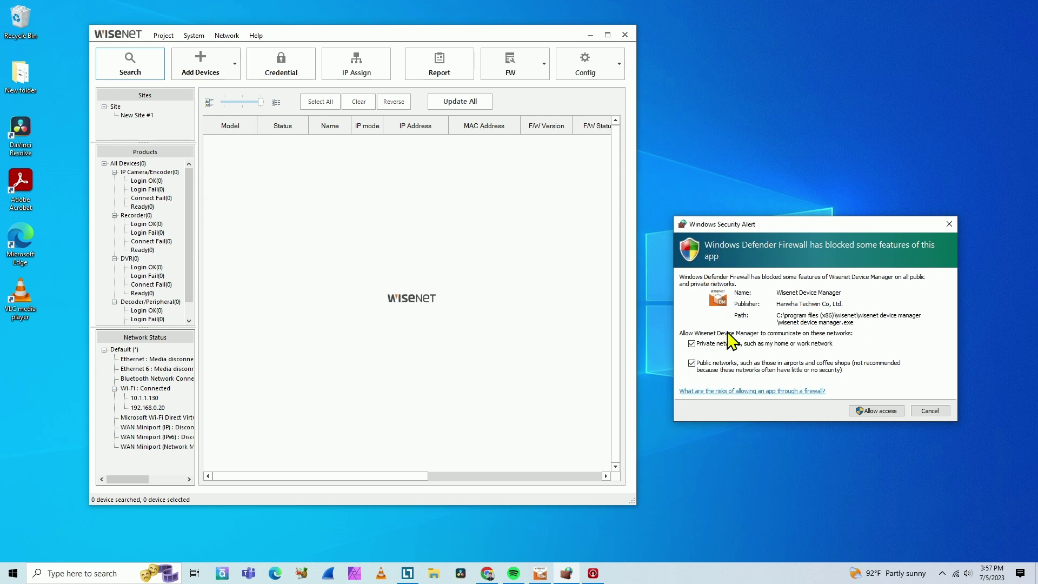
pyautogui.click(880, 410)
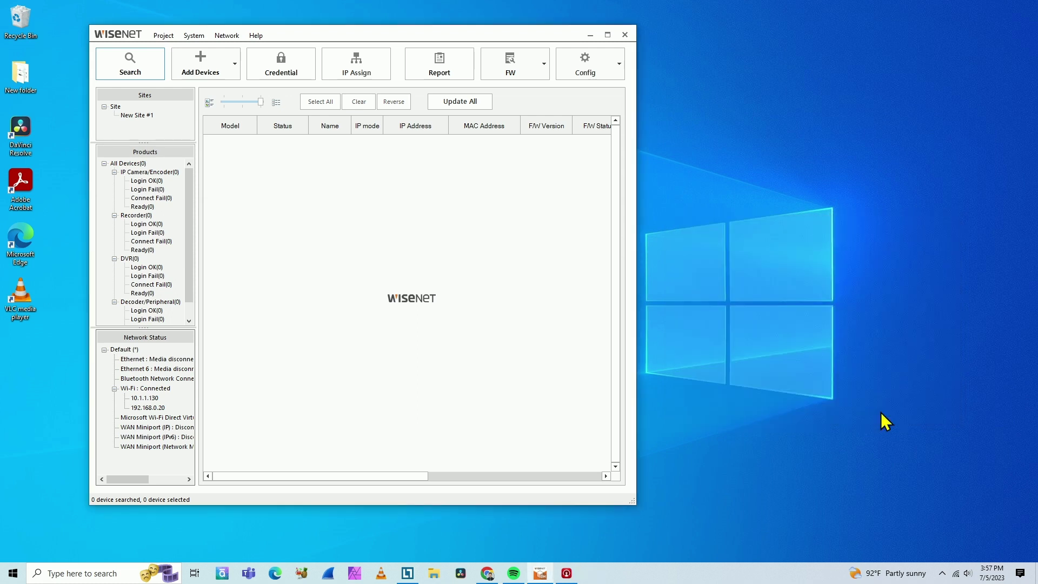
pyautogui.click(132, 69)
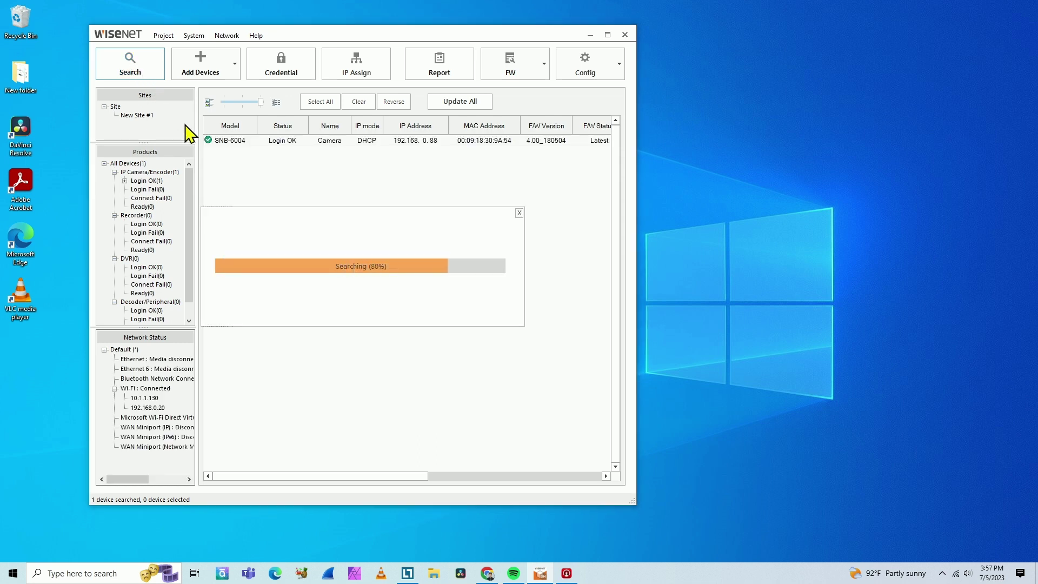
pyautogui.moveTo(284, 153)
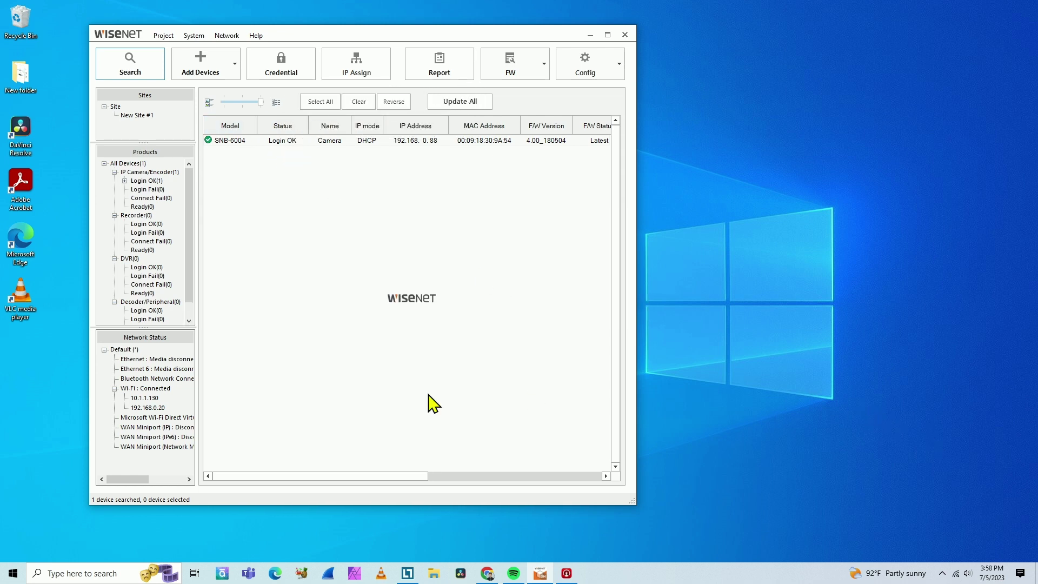
# - Open Windows Defender Firewall maximized and go to its Turn firewall on or off page
pyautogui.click(106, 572)
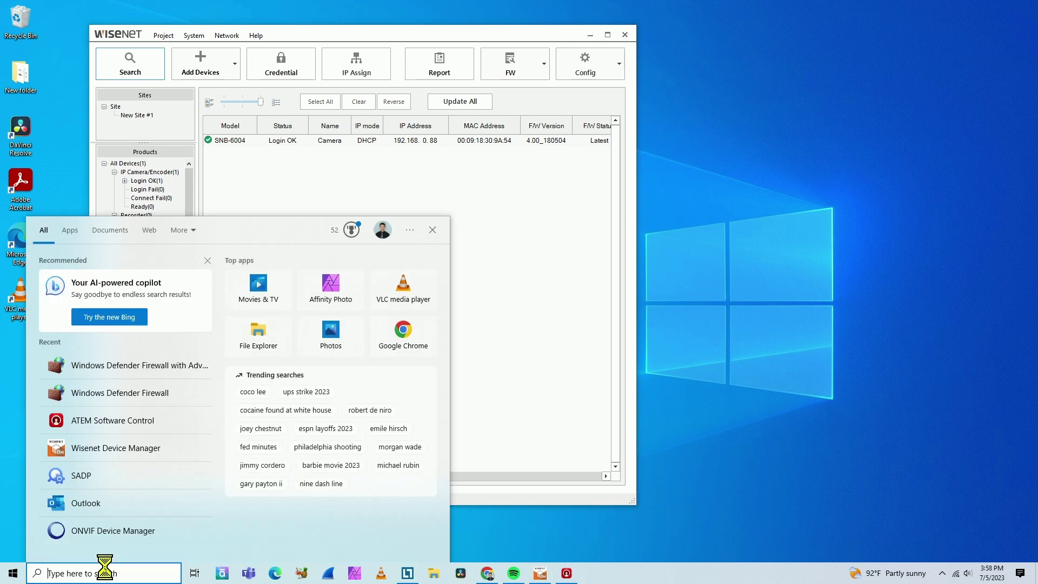
pyautogui.write('fire')
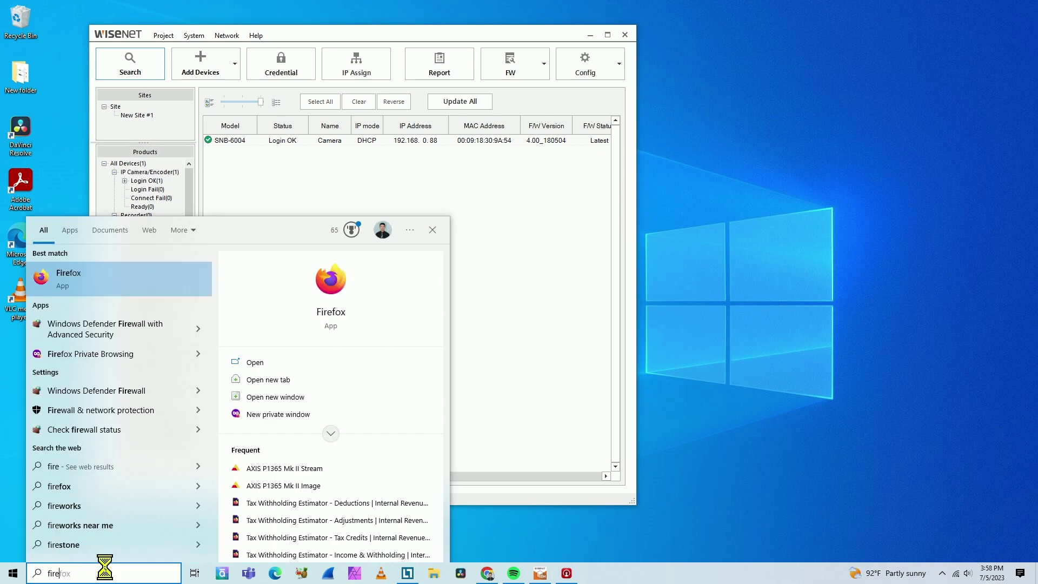
pyautogui.write('w')
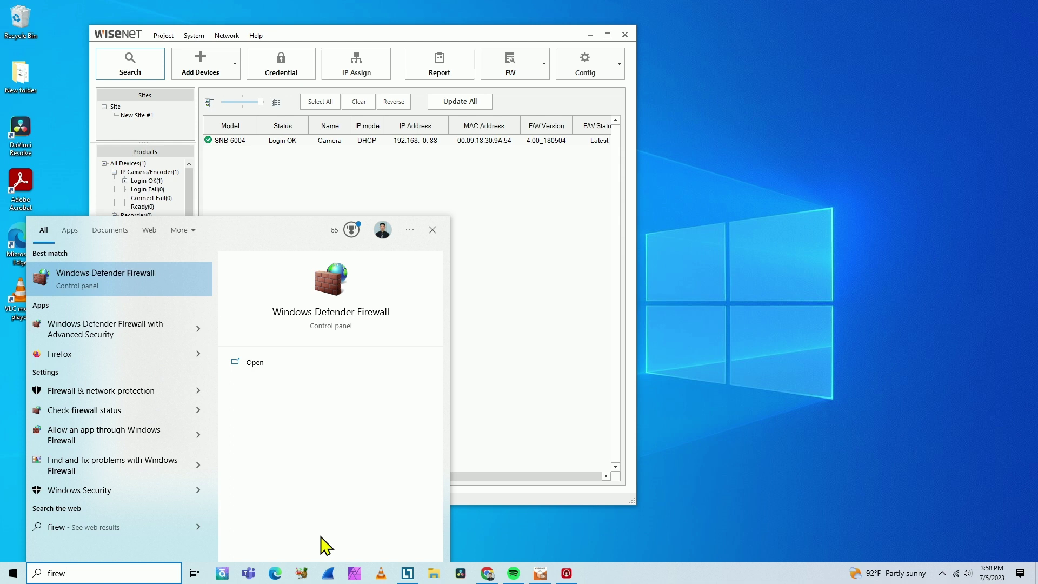
pyautogui.click(125, 278)
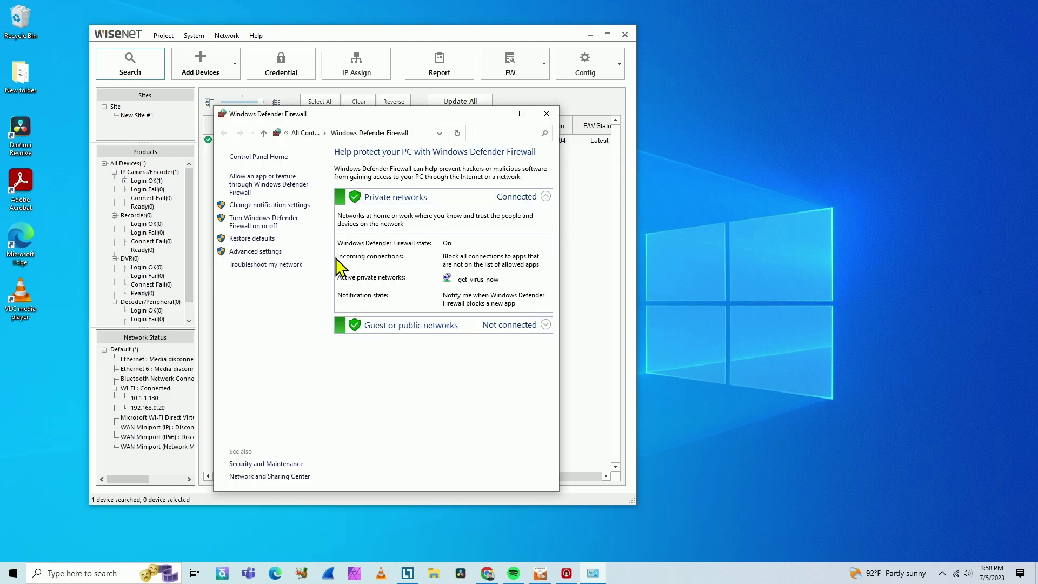
pyautogui.click(522, 114)
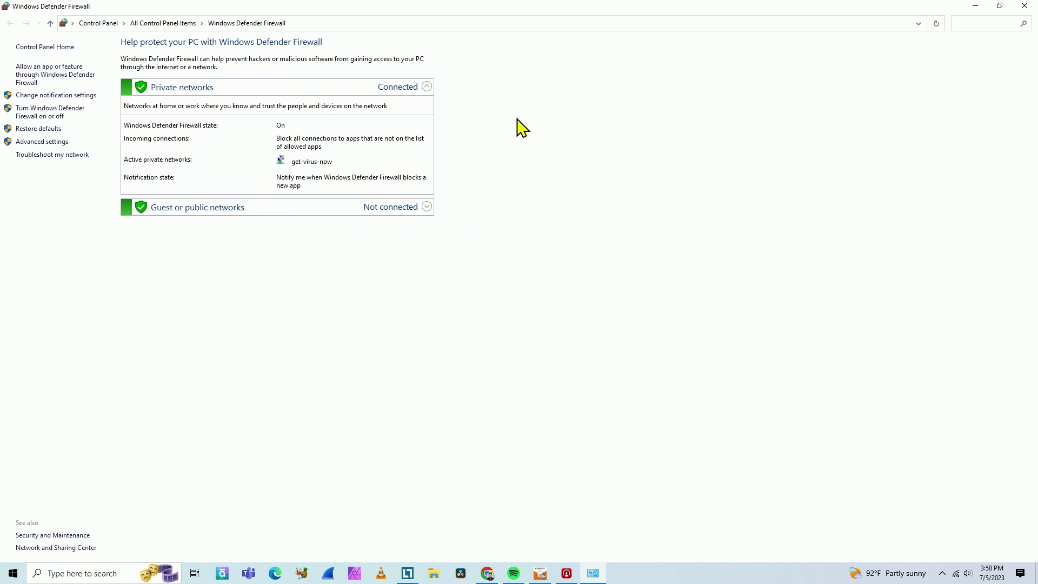
pyautogui.click(61, 116)
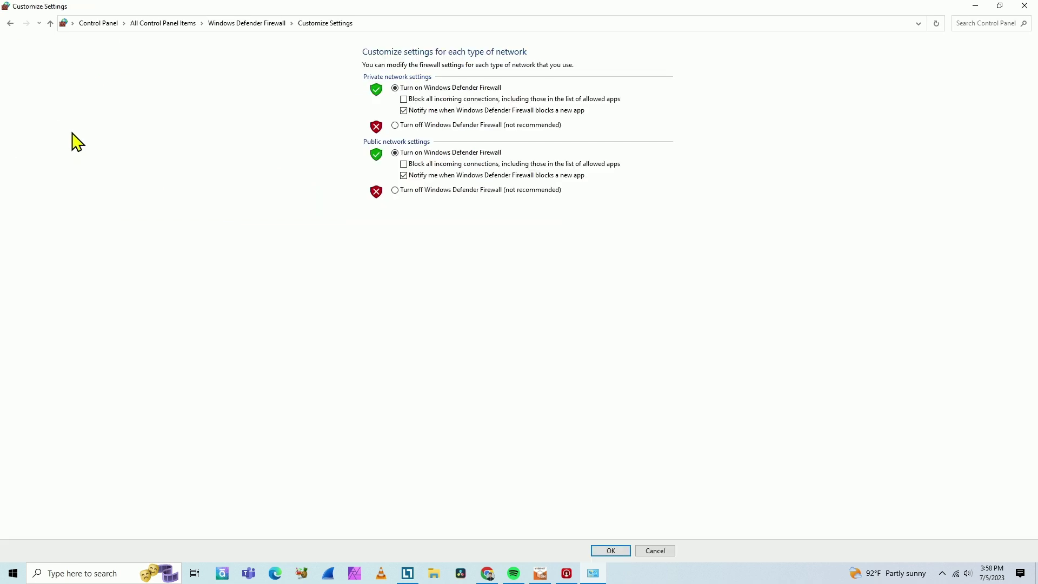
# - Switch the firewall off for public and private networks, then back on for both
pyautogui.click(395, 190)
pyautogui.click(395, 126)
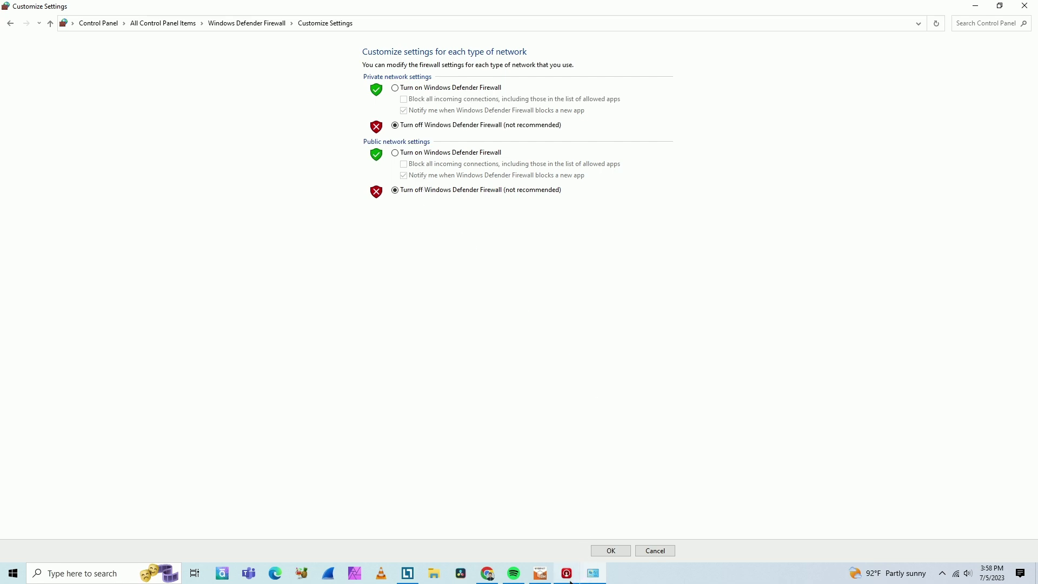
pyautogui.click(540, 573)
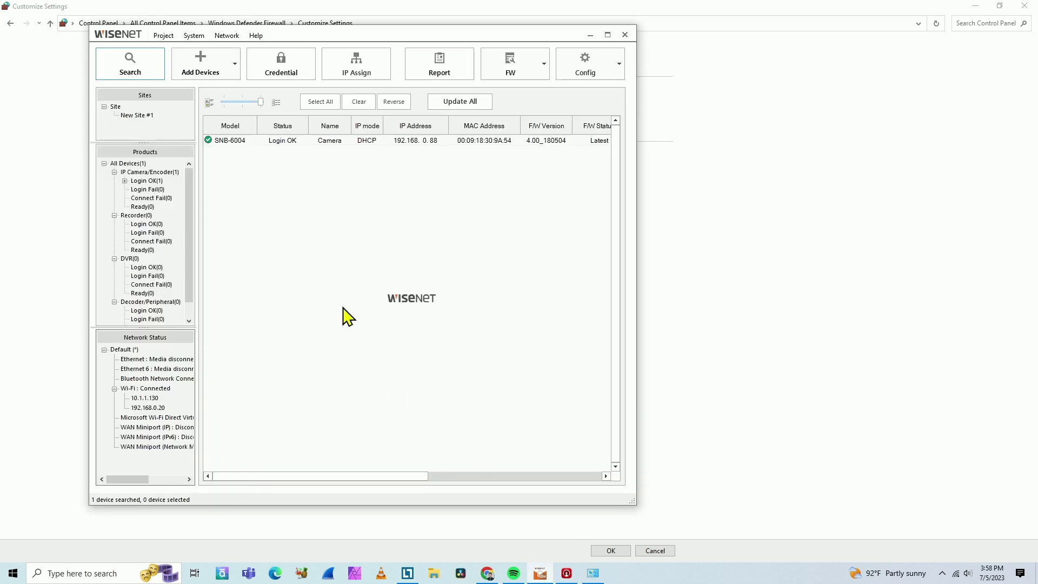
pyautogui.click(591, 36)
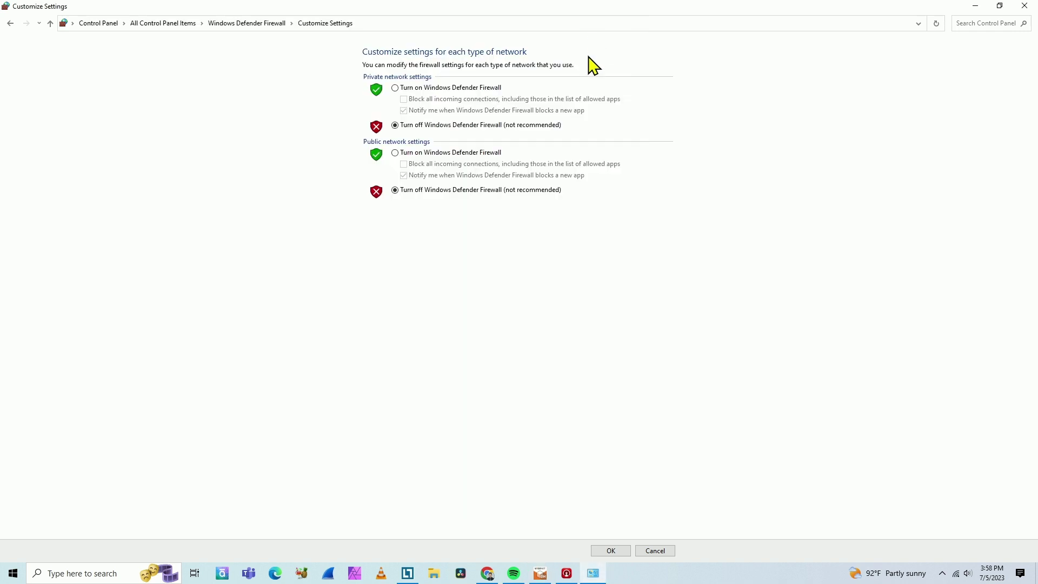
pyautogui.click(395, 153)
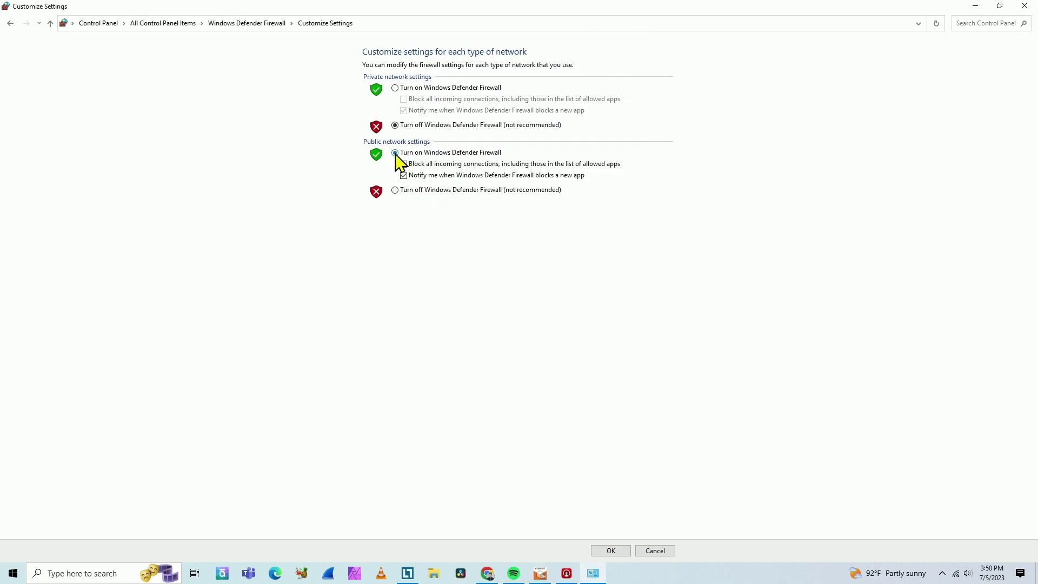
pyautogui.click(395, 88)
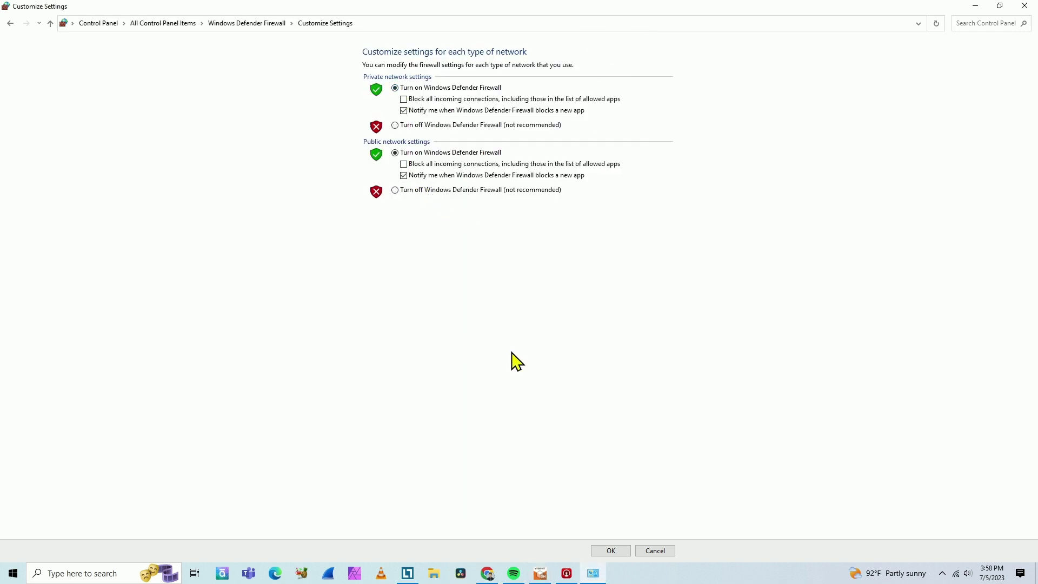
# - Open Windows Defender Firewall with Advanced Security and display its Inbound Rules list
pyautogui.click(1024, 6)
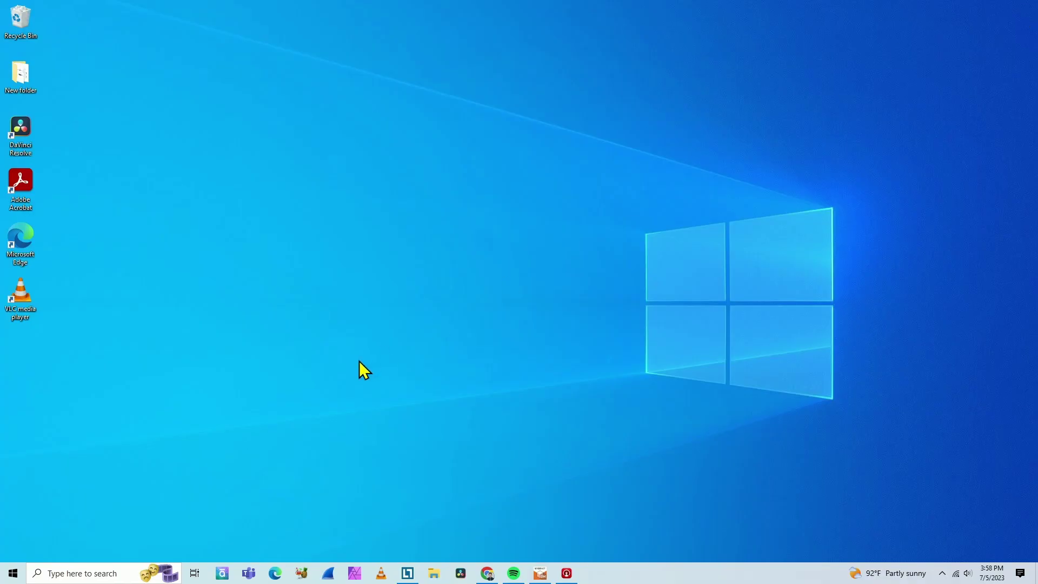
pyautogui.click(86, 574)
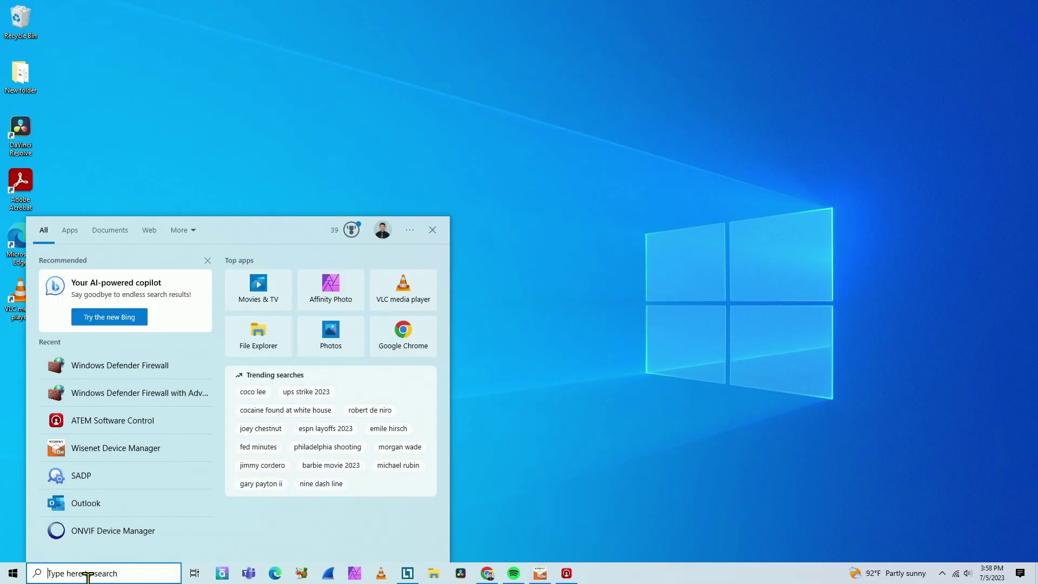
pyautogui.write('fire')
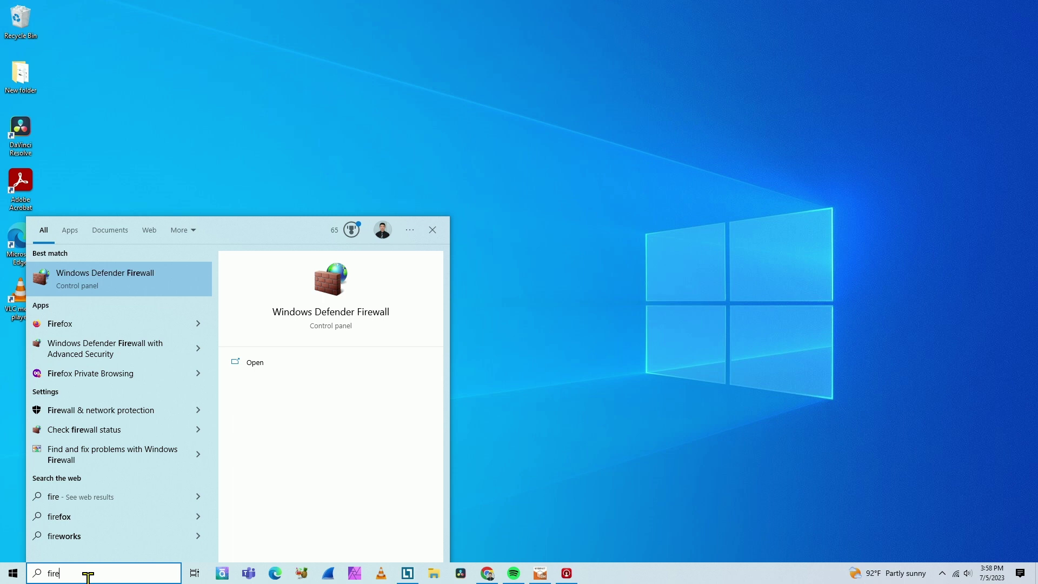
pyautogui.write('w')
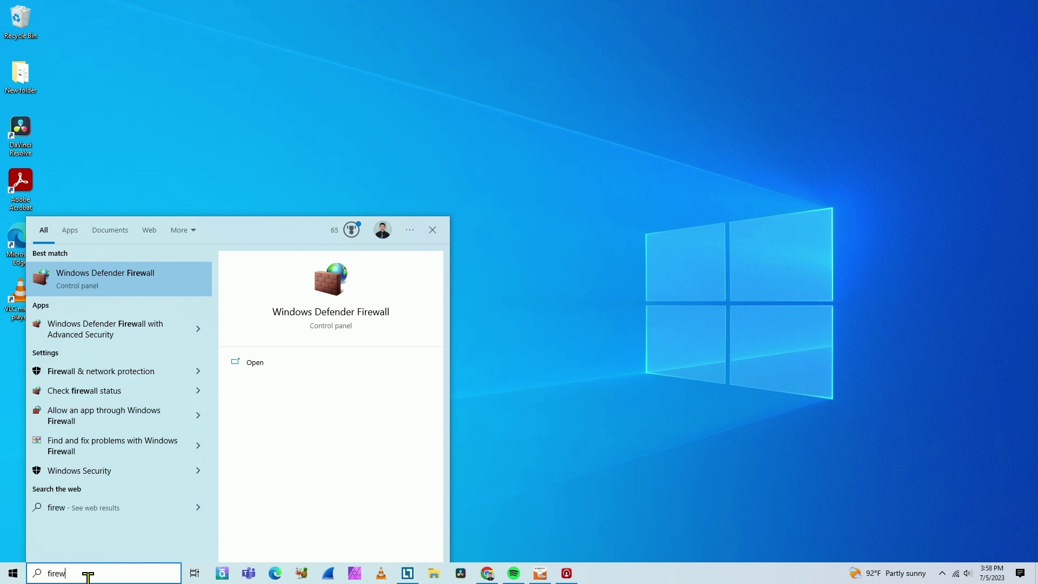
pyautogui.click(112, 334)
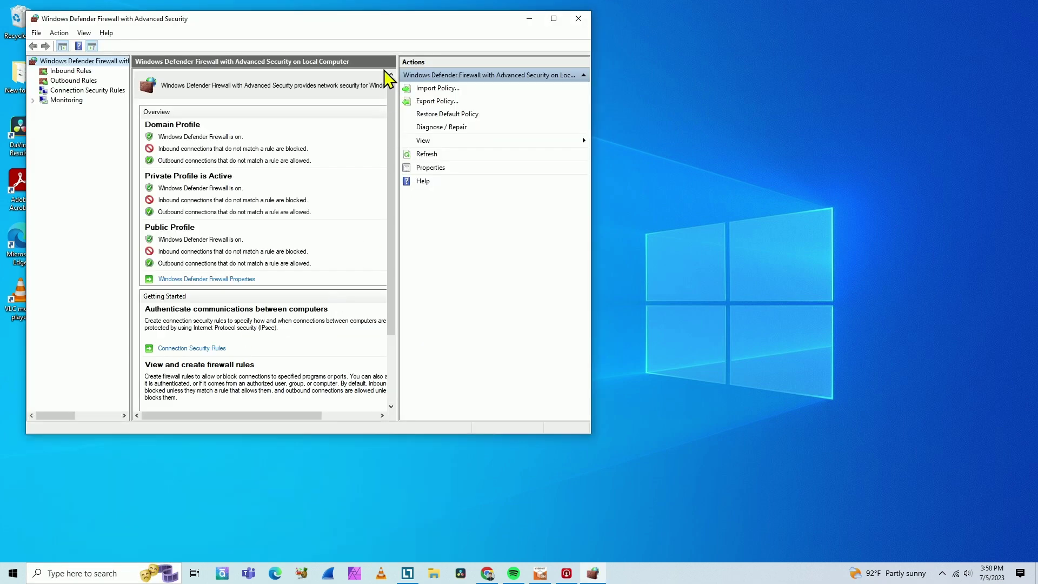
pyautogui.moveTo(372, 21); pyautogui.dragTo(462, 66)
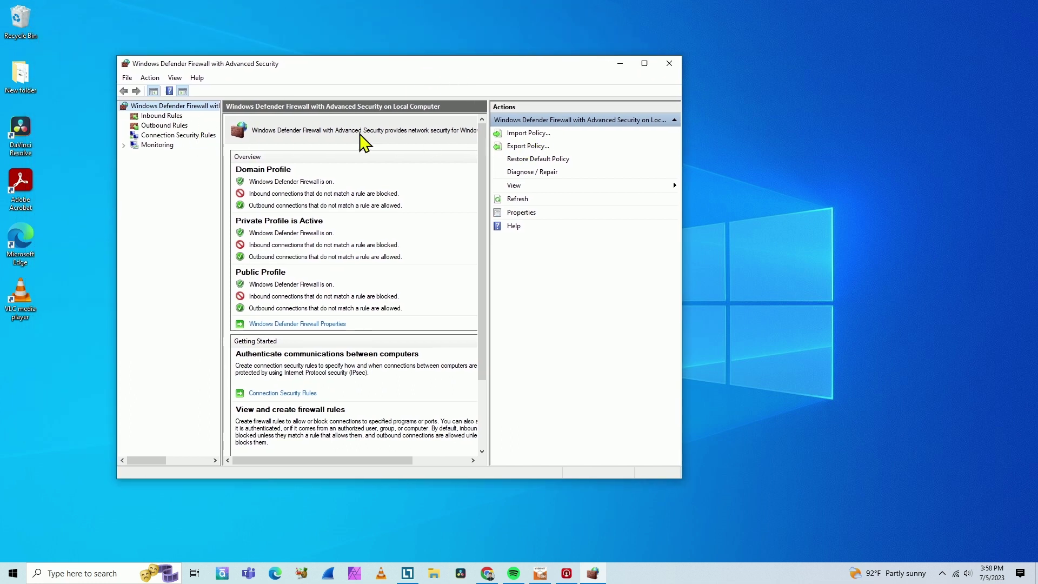
pyautogui.click(162, 117)
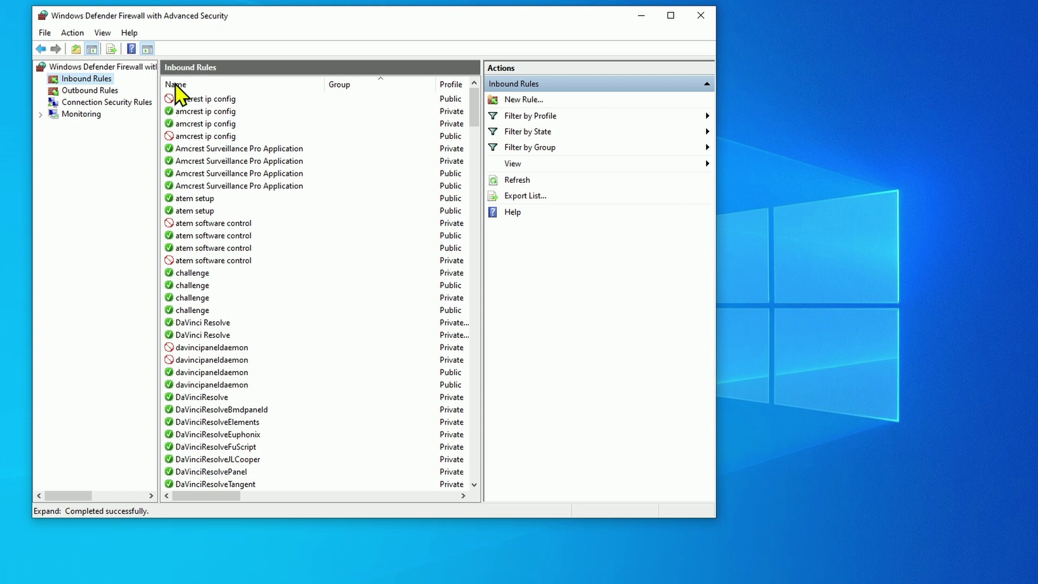
# - Start a new Program inbound rule and browse into C:\Program Files (x86)
pyautogui.click(542, 102)
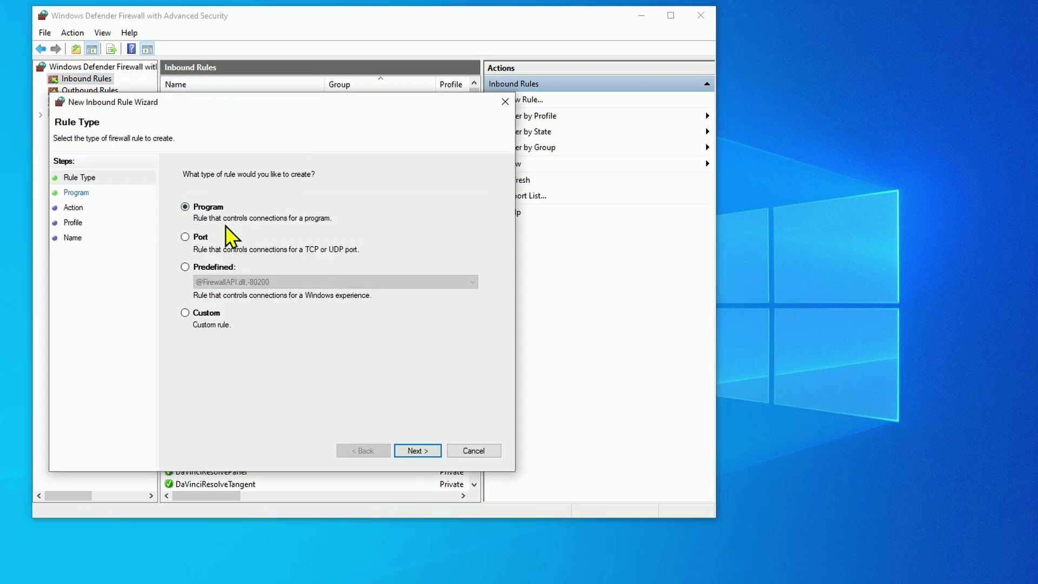
pyautogui.click(416, 450)
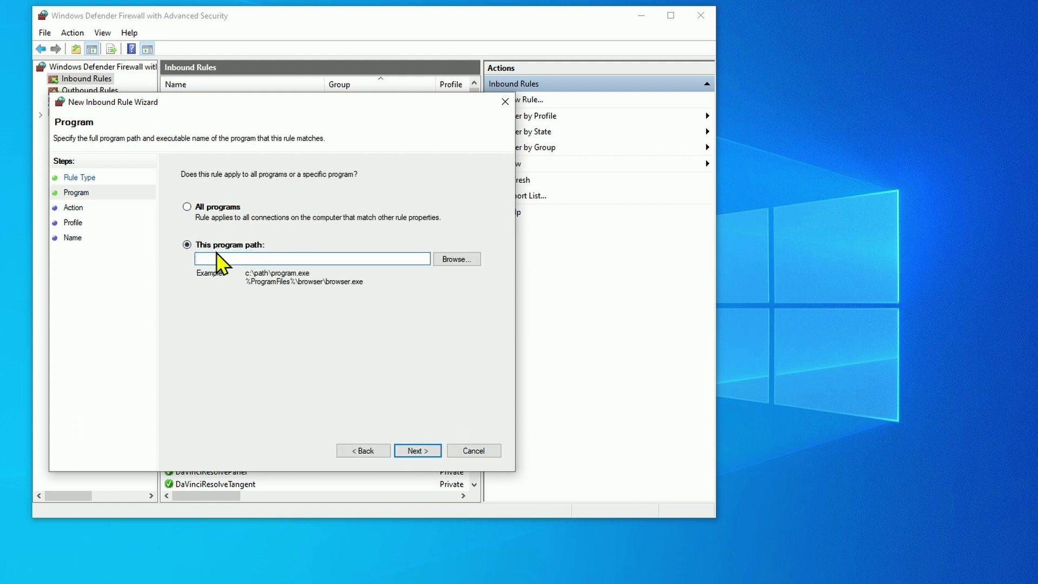
pyautogui.click(456, 262)
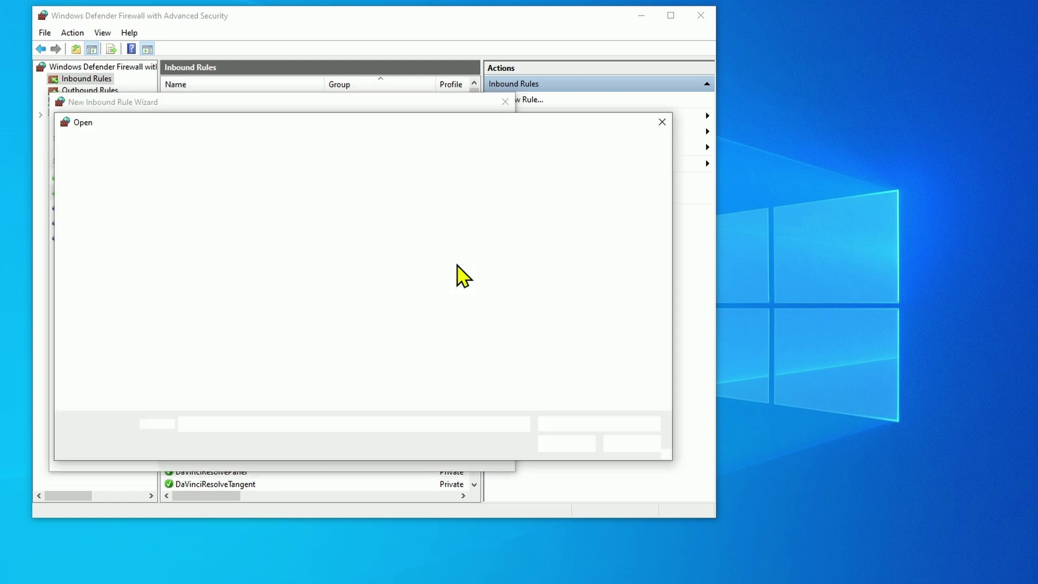
pyautogui.click(111, 366)
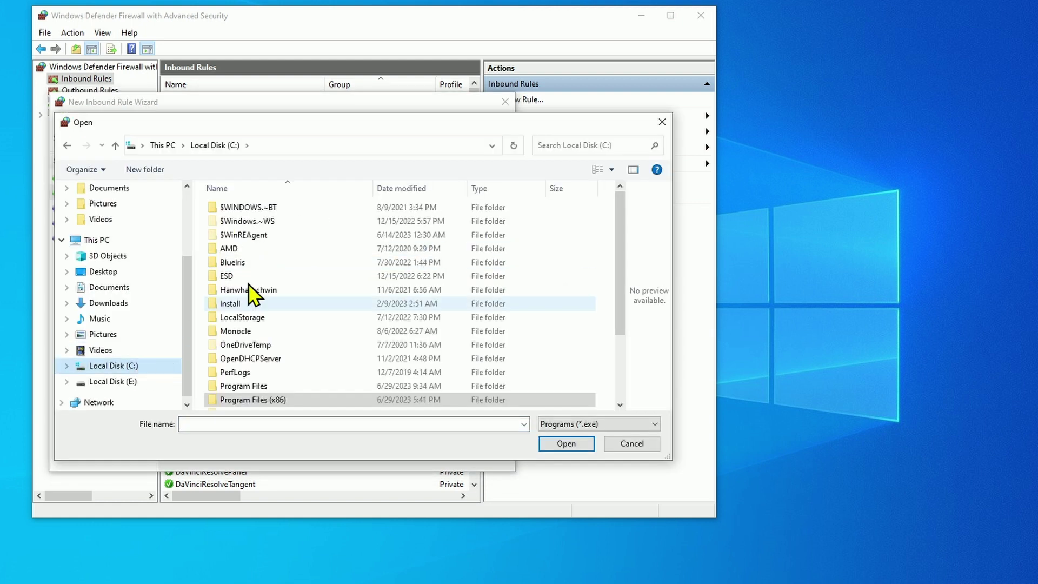
pyautogui.scroll(-2, 290, 259)
pyautogui.doubleClick(259, 323)
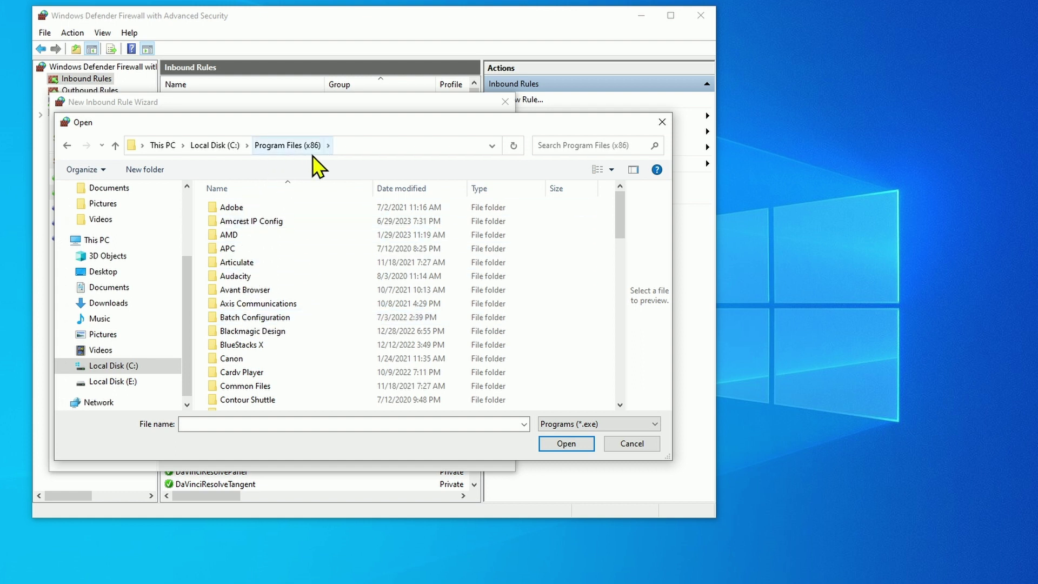
# - Choose Wisenet\Wisenet Device Manager\Wisenet Device Manager.exe as the rule's program
pyautogui.scroll(-4, 232, 349)
pyautogui.scroll(-8, 232, 349)
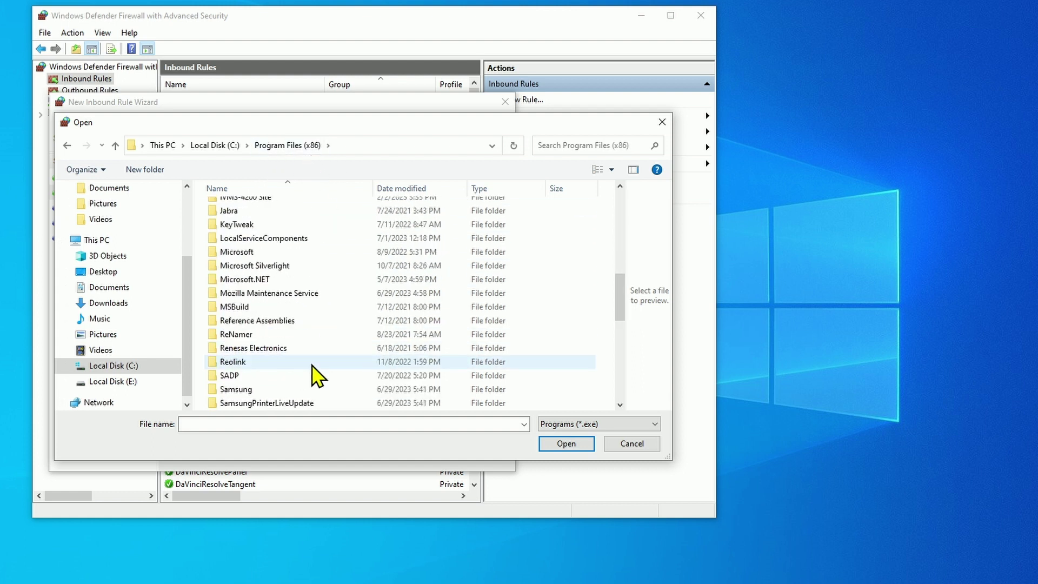
pyautogui.scroll(-4, 308, 367)
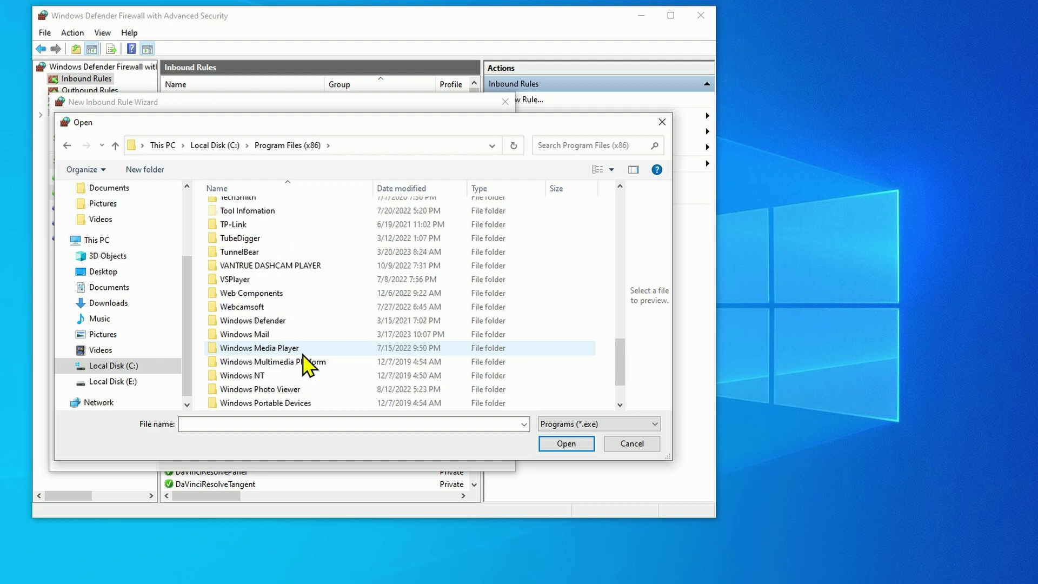
pyautogui.scroll(-2, 303, 360)
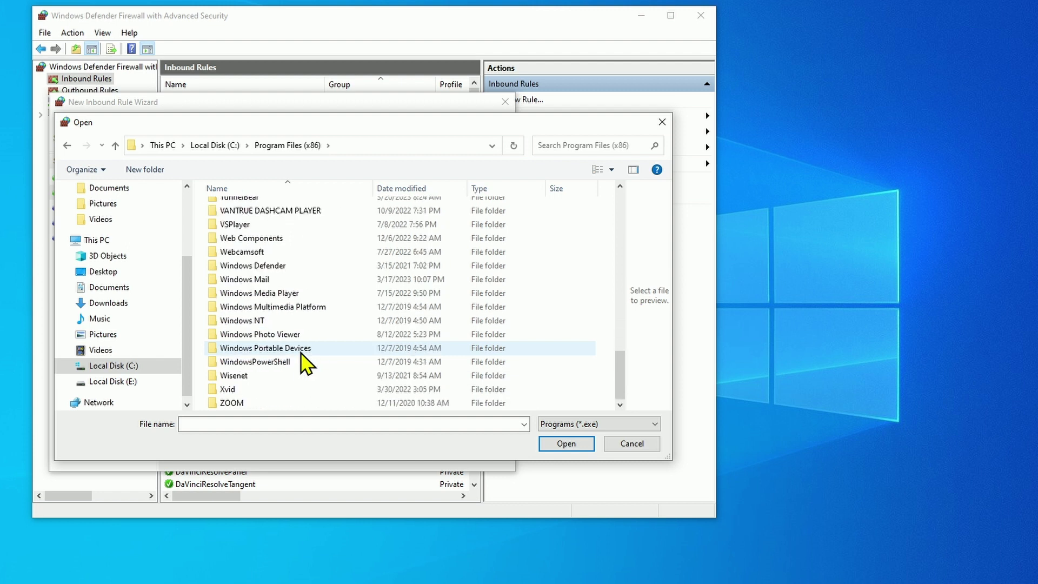
pyautogui.doubleClick(258, 377)
pyautogui.doubleClick(267, 211)
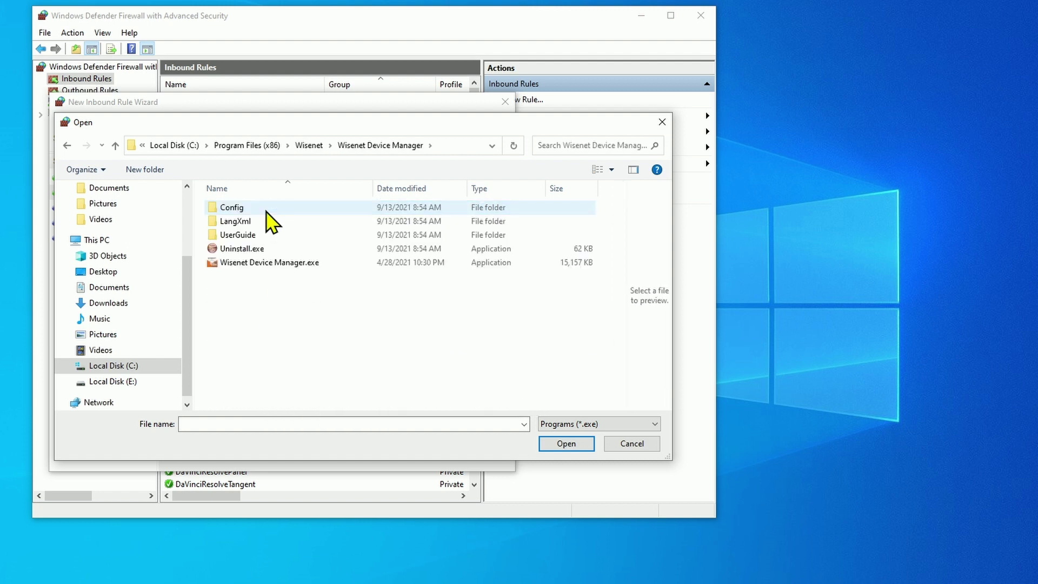
pyautogui.click(238, 263)
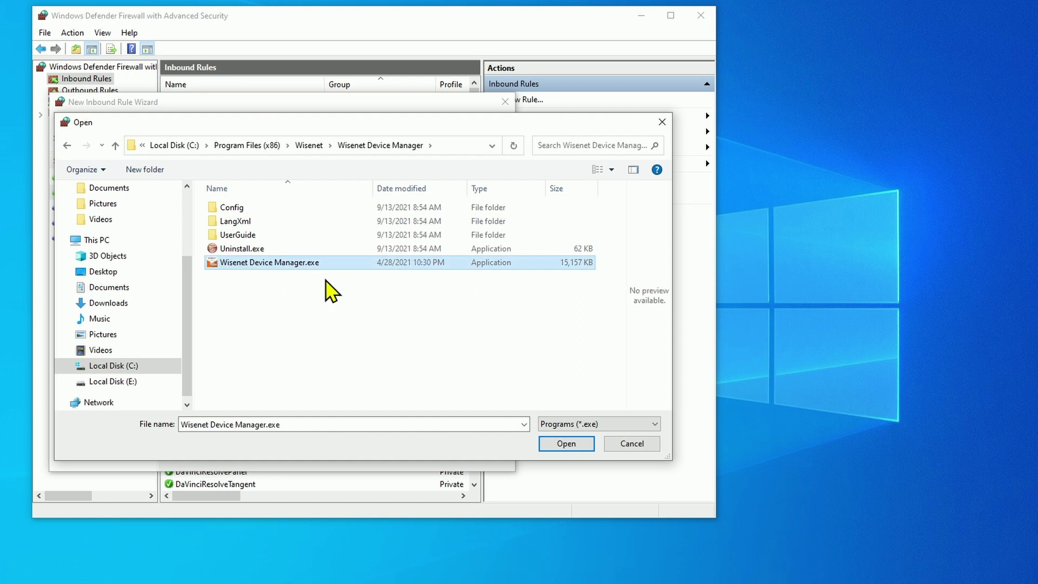
pyautogui.click(572, 446)
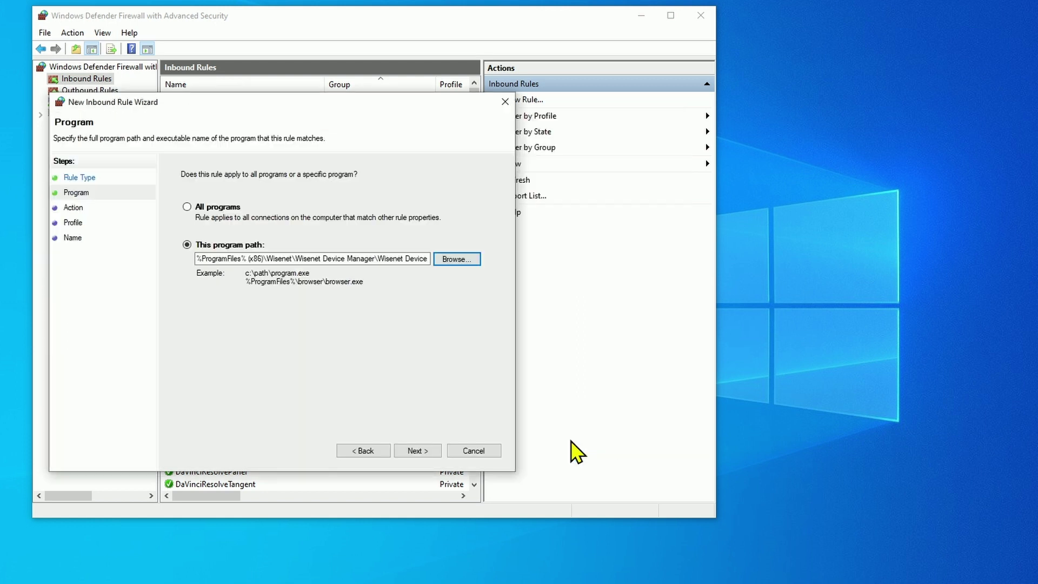
# - Allow the connection on all profiles, name the rule Wisenet Device Manager and finish
pyautogui.click(417, 451)
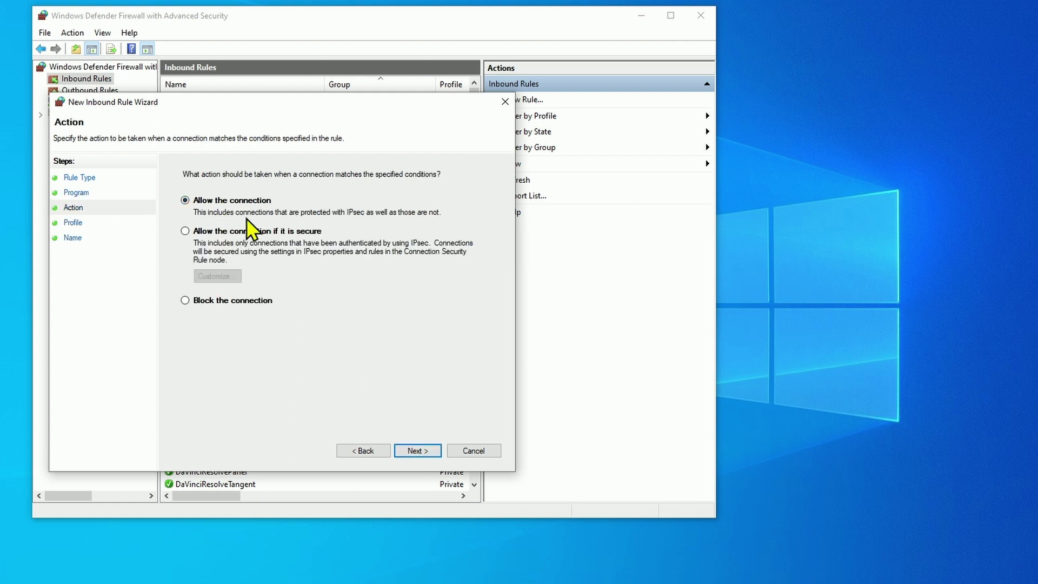
pyautogui.click(424, 453)
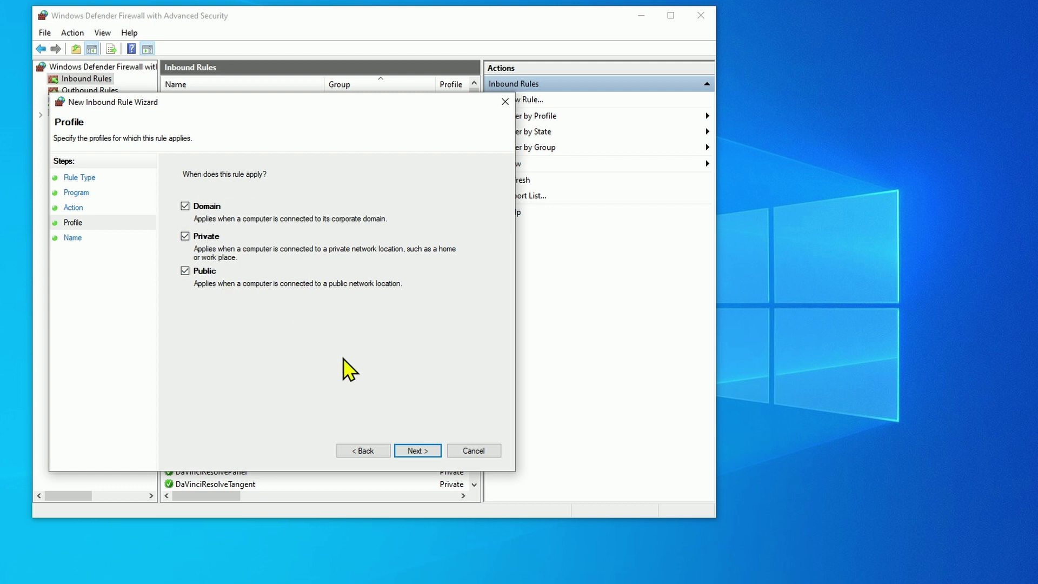
pyautogui.click(416, 450)
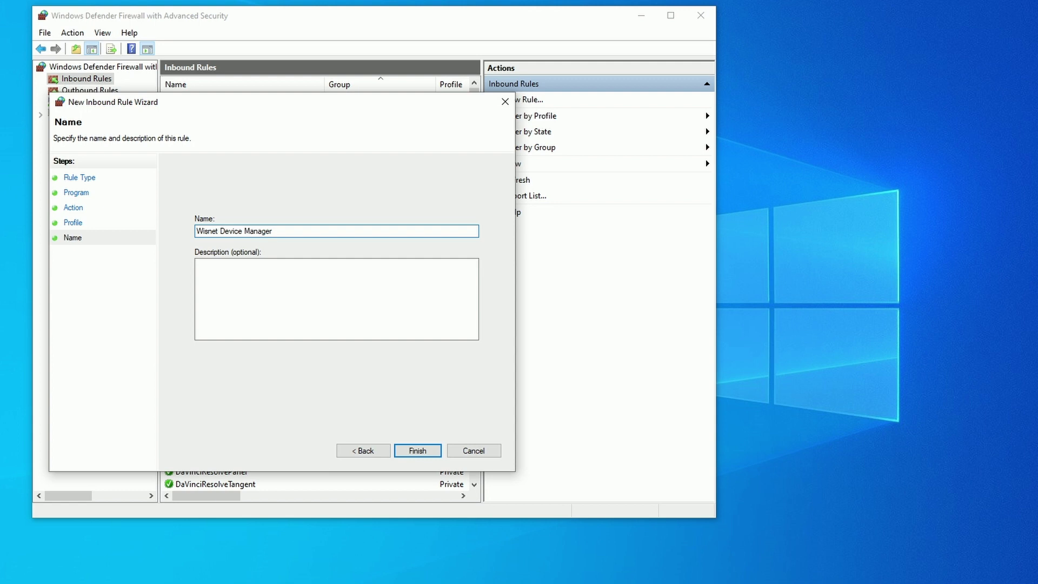
pyautogui.click(236, 278)
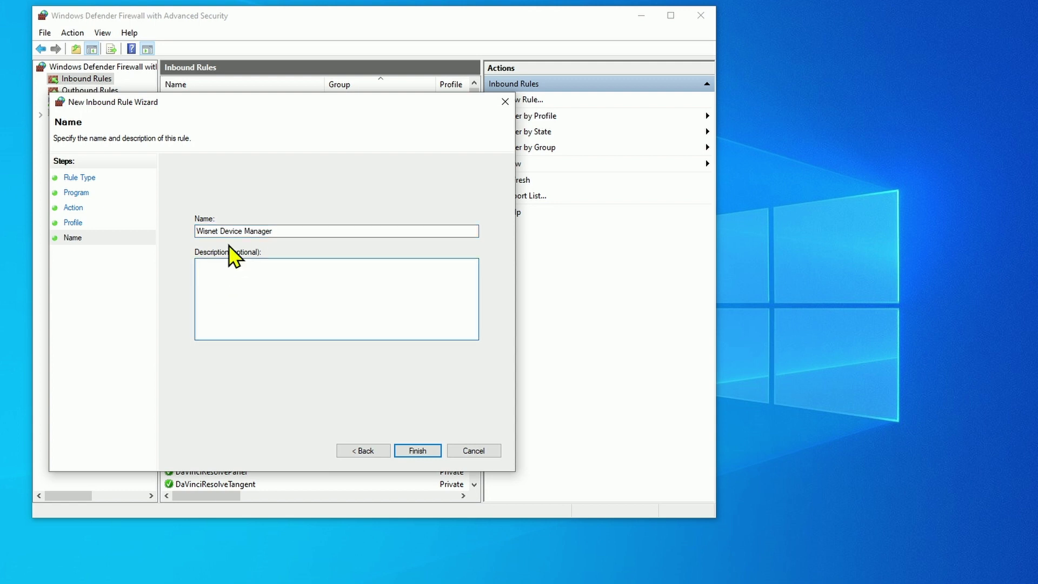
pyautogui.click(210, 231)
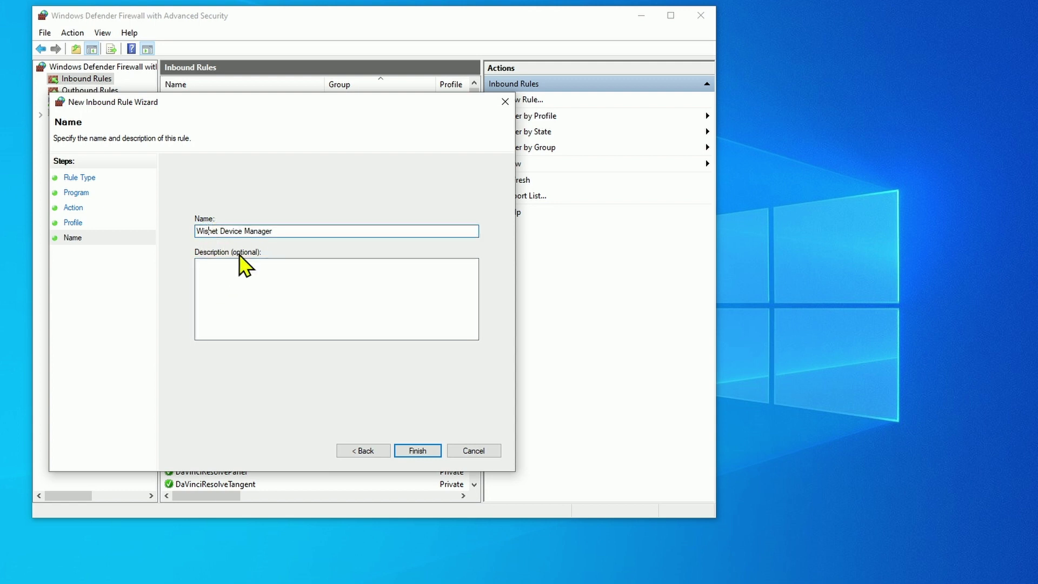
pyautogui.click(417, 451)
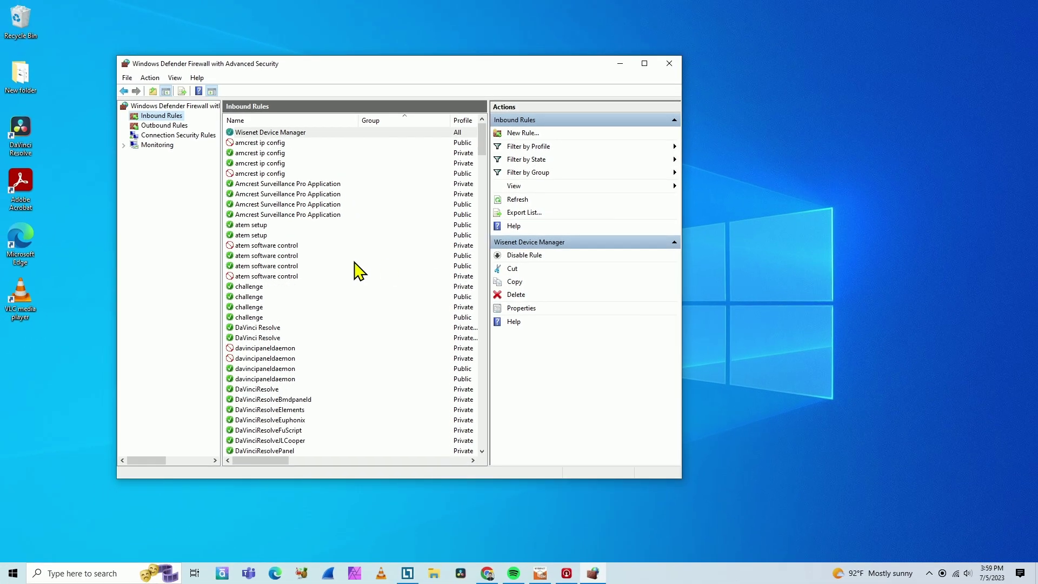
# - Check the 10.1.1.130 Wi-Fi address in Wisenet, then launch the network adapter troubleshooter
pyautogui.click(669, 63)
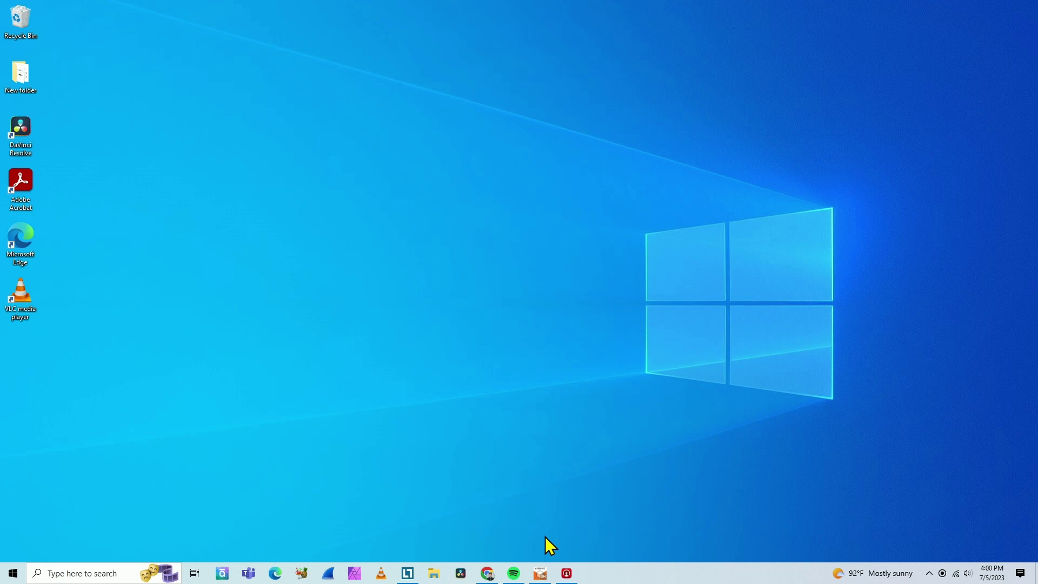
pyautogui.click(540, 573)
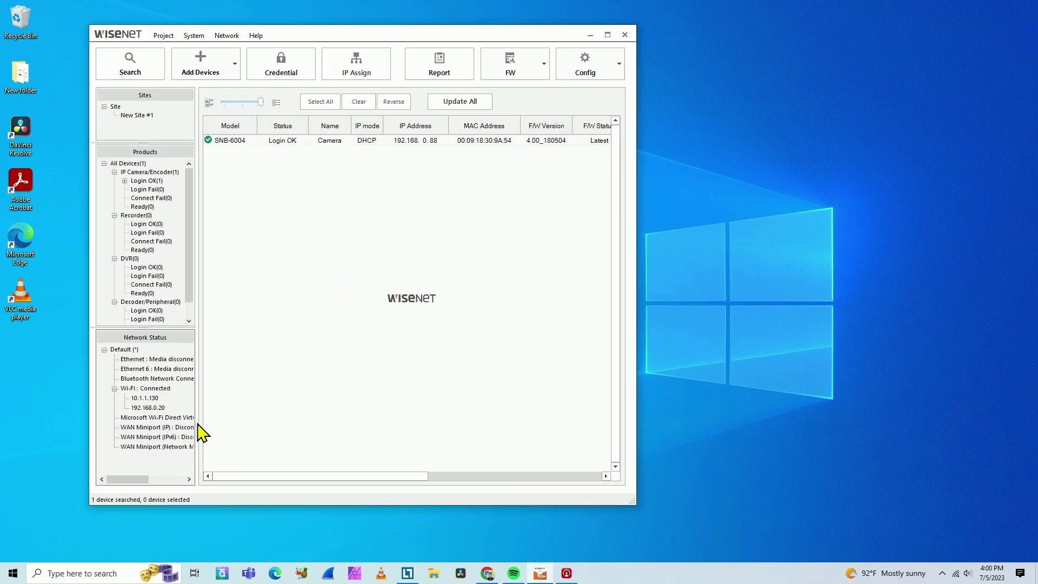
pyautogui.click(144, 399)
pyautogui.click(140, 396)
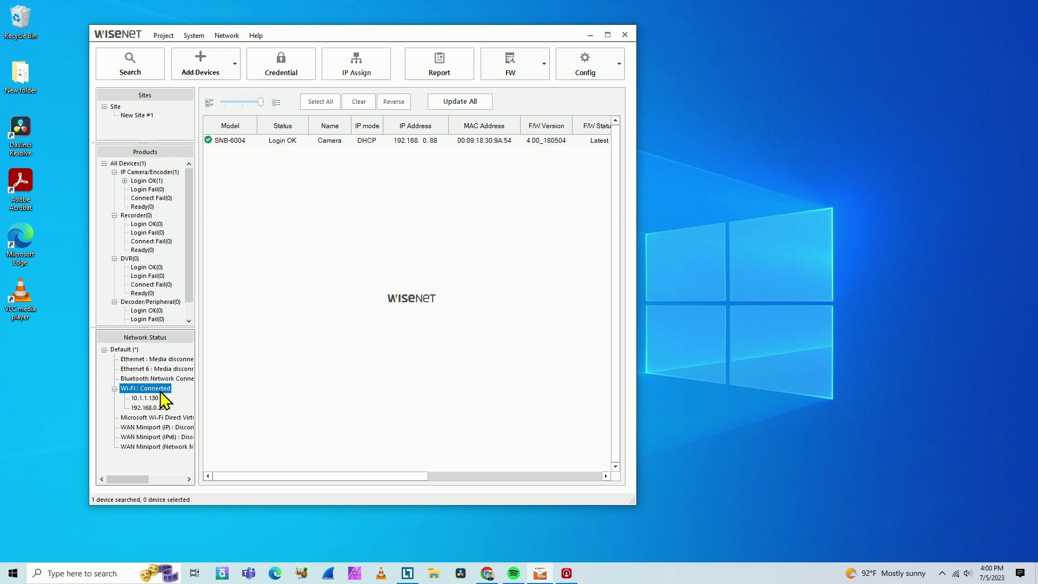
pyautogui.click(154, 398)
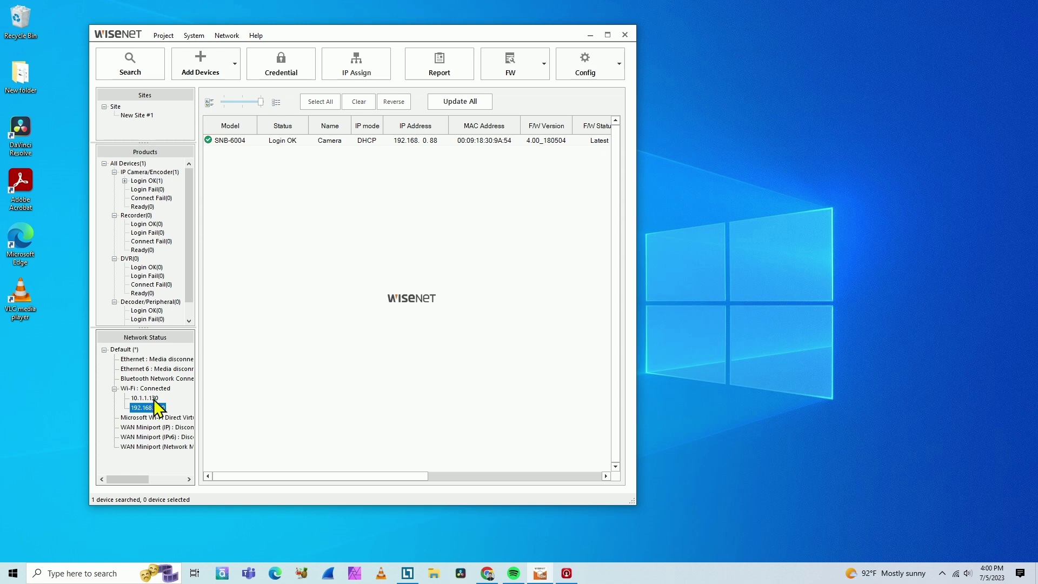
pyautogui.click(155, 398)
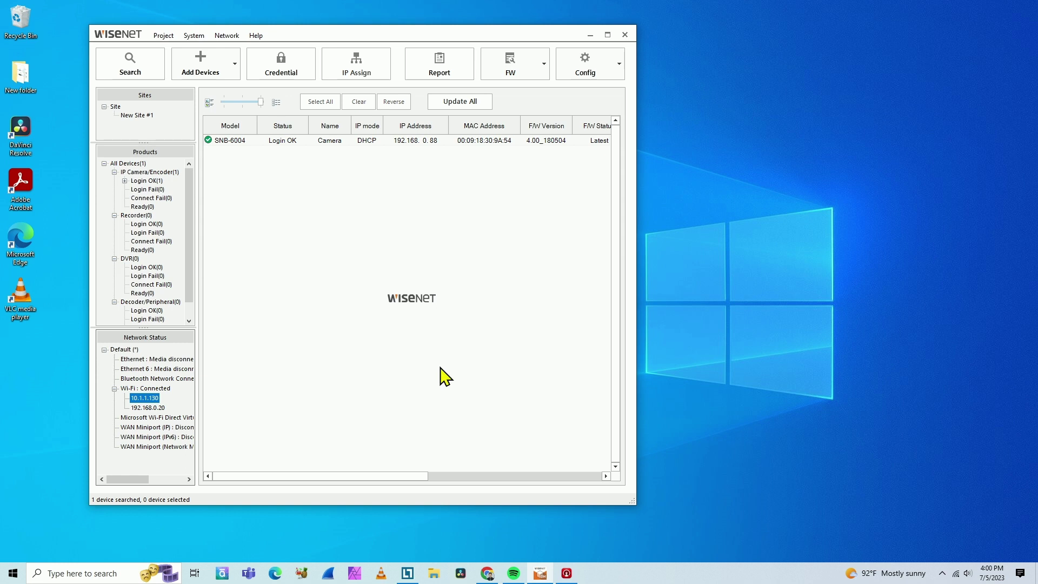
pyautogui.rightClick(955, 574)
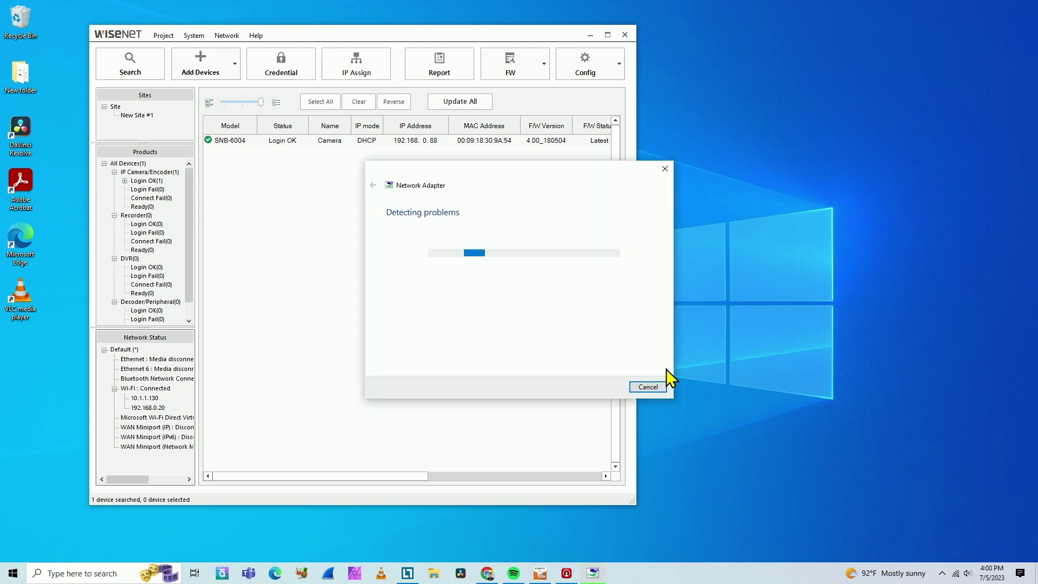
# - Cancel the troubleshooter and open Network & Internet > Ethernet > Change adapter options
pyautogui.click(649, 386)
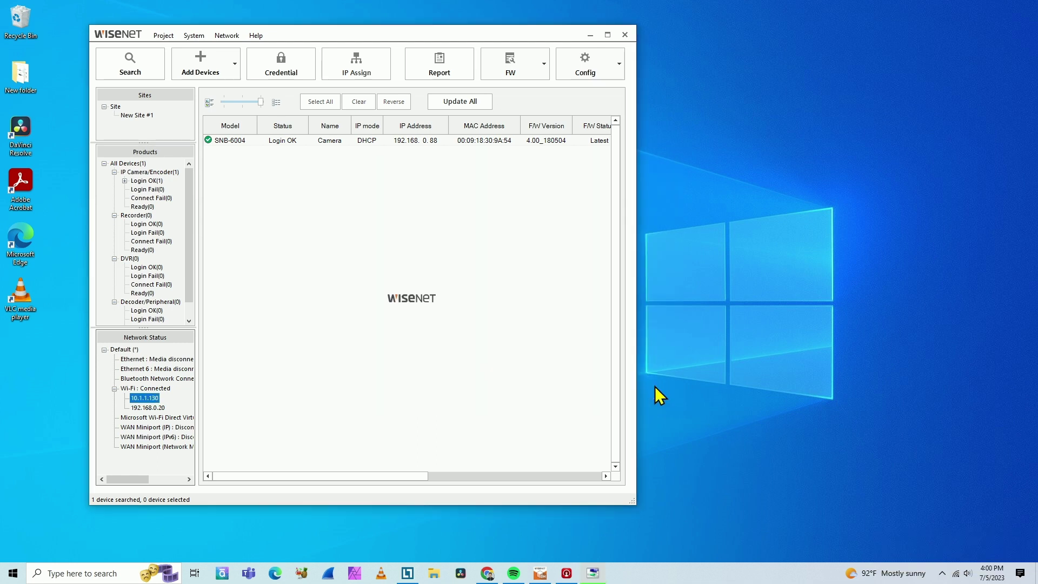
pyautogui.rightClick(956, 574)
pyautogui.click(939, 560)
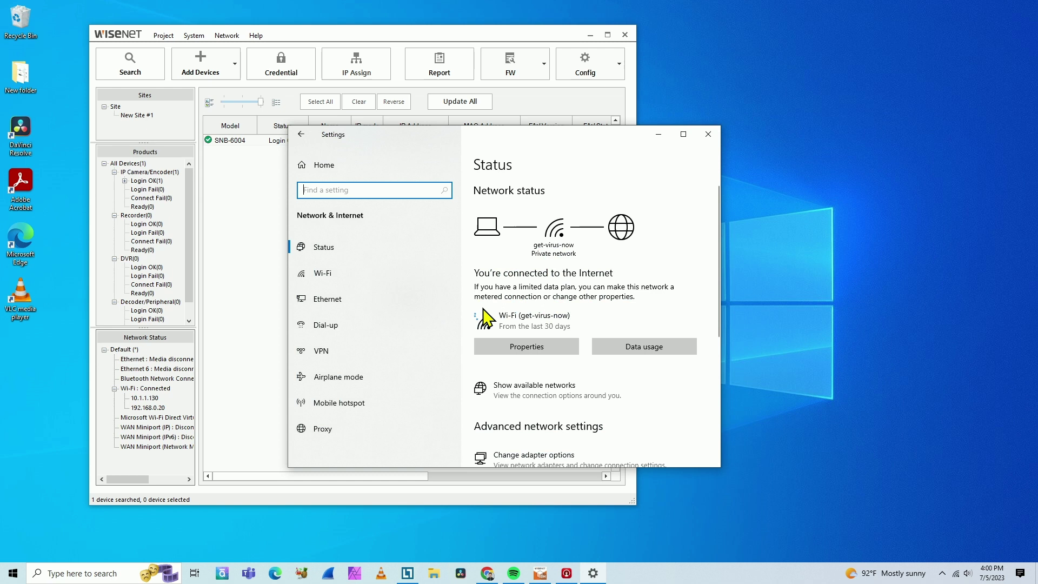
pyautogui.click(349, 301)
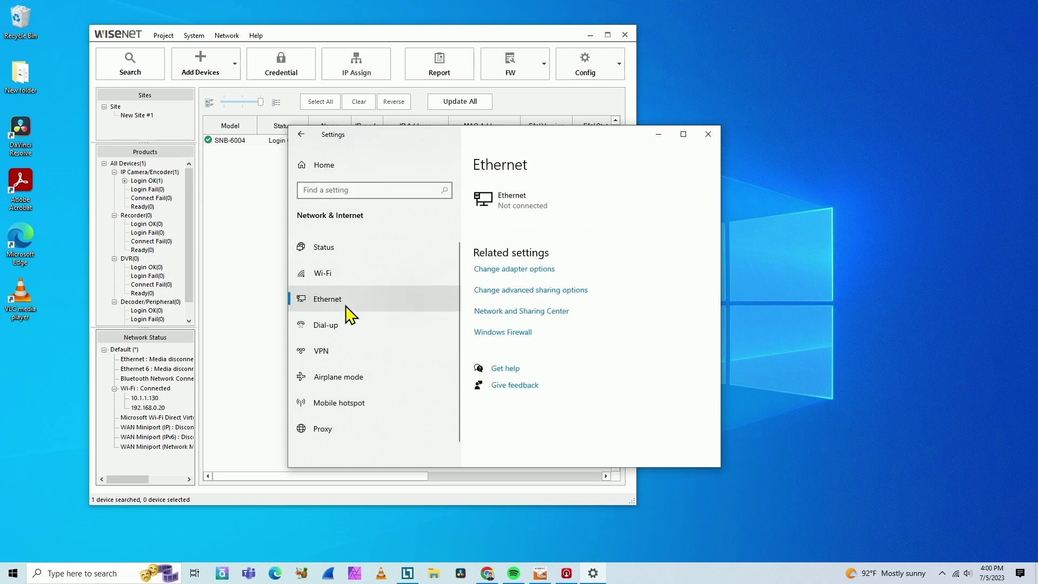
pyautogui.click(508, 270)
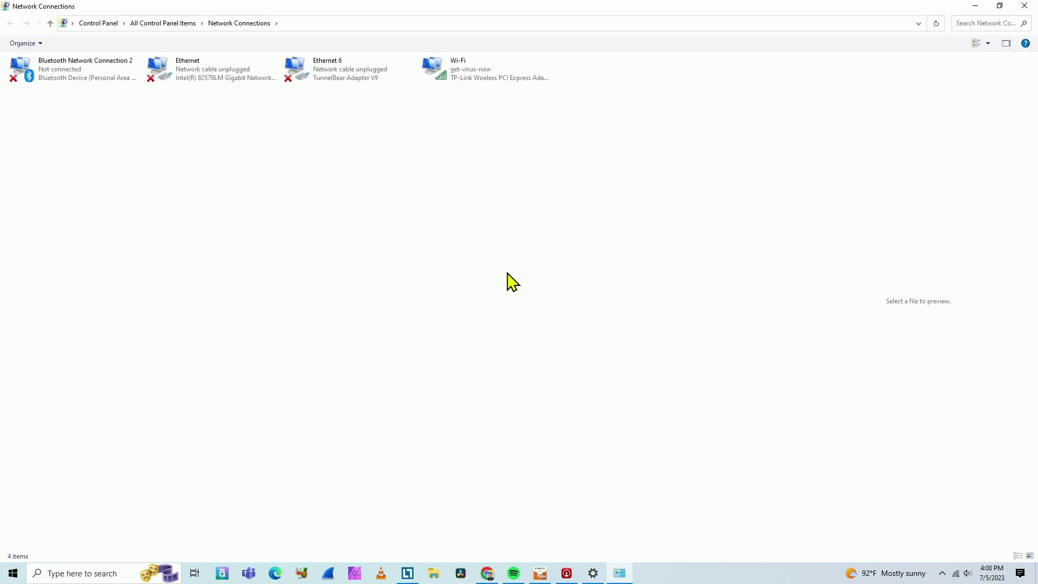
pyautogui.click(999, 6)
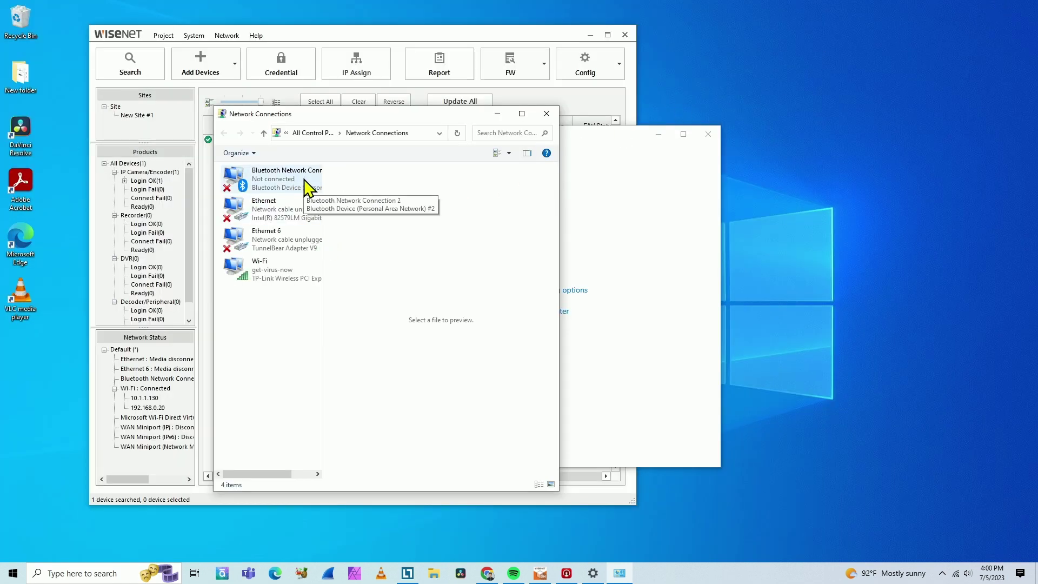
# - Inspect the Ethernet, Ethernet 6, Wi-Fi and Bluetooth adapters, then minimize the adapter list
pyautogui.click(292, 214)
pyautogui.click(289, 244)
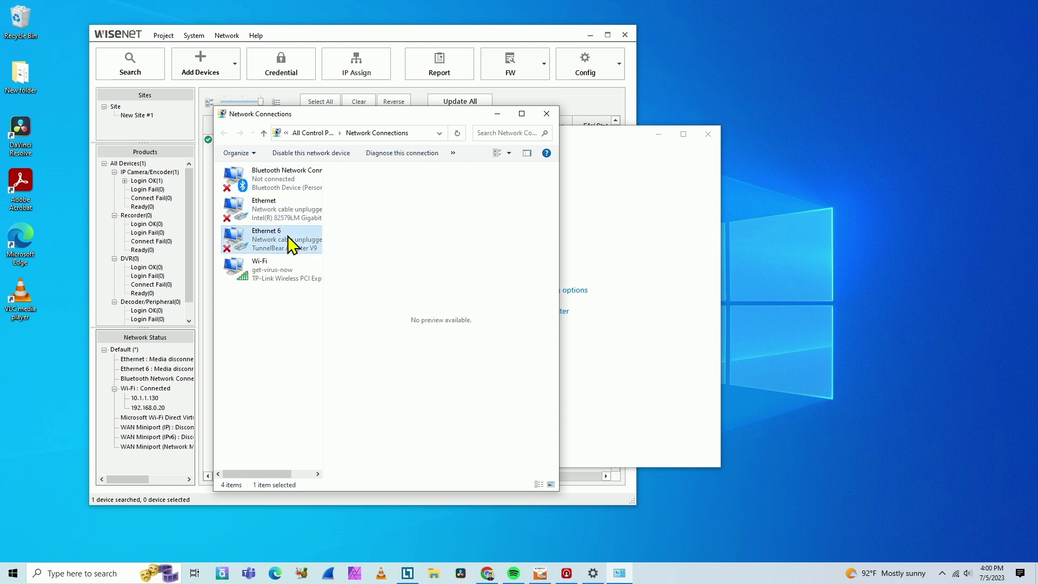
pyautogui.click(292, 268)
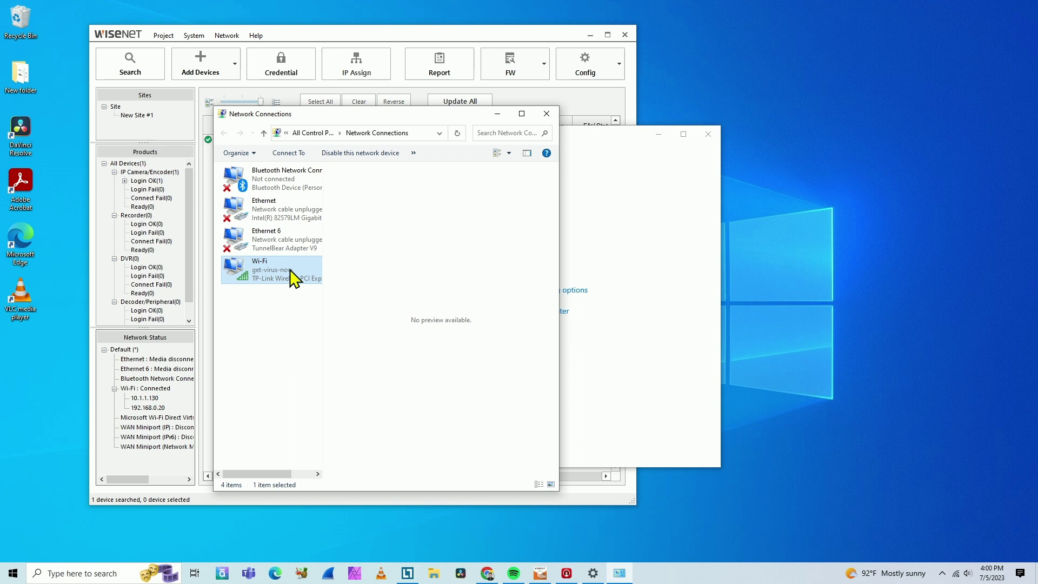
pyautogui.click(287, 243)
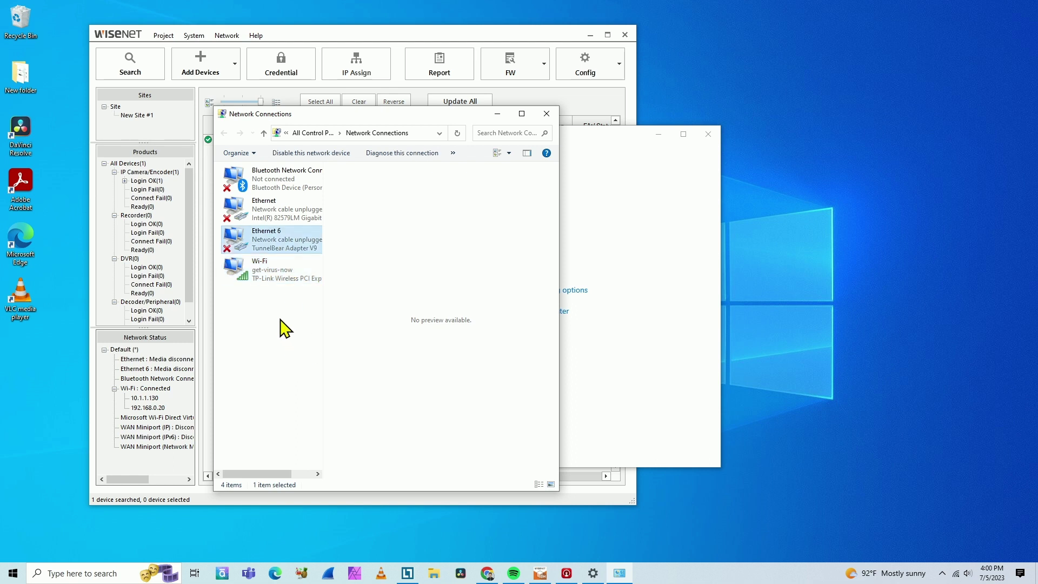
pyautogui.rightClick(270, 280)
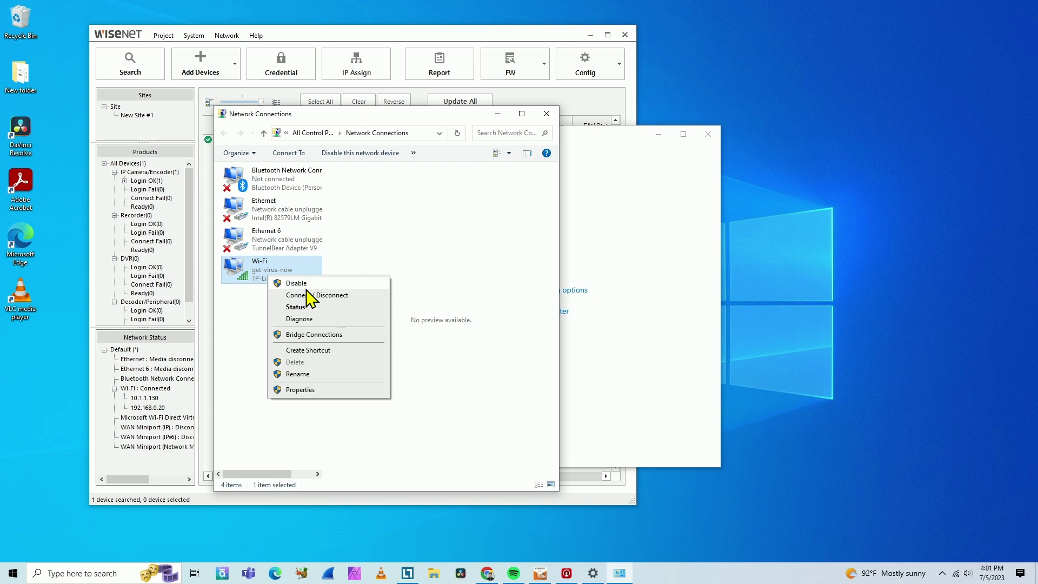
pyautogui.click(288, 247)
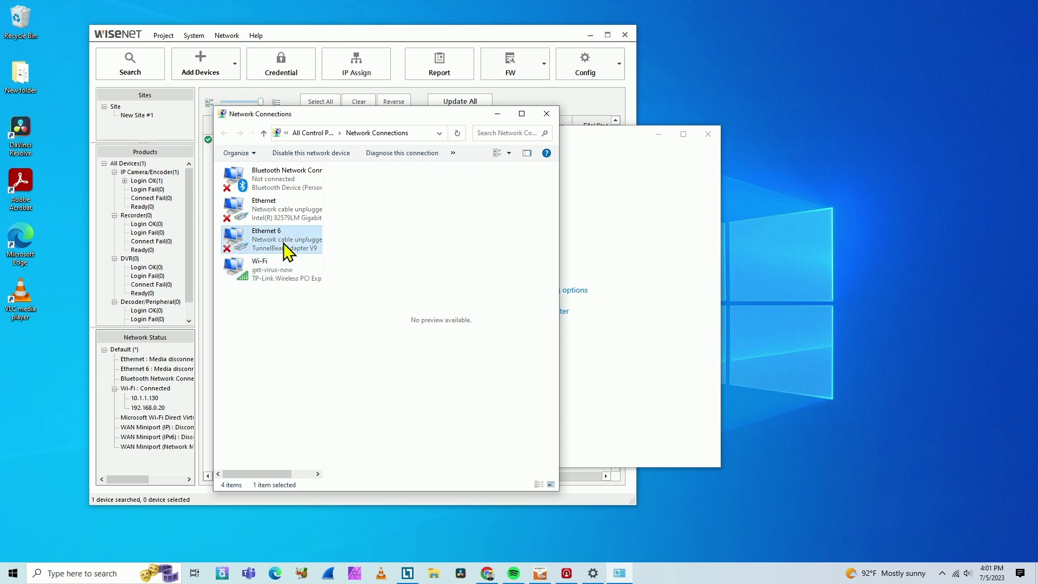
pyautogui.rightClick(283, 242)
pyautogui.rightClick(282, 215)
pyautogui.click(277, 190)
pyautogui.rightClick(278, 191)
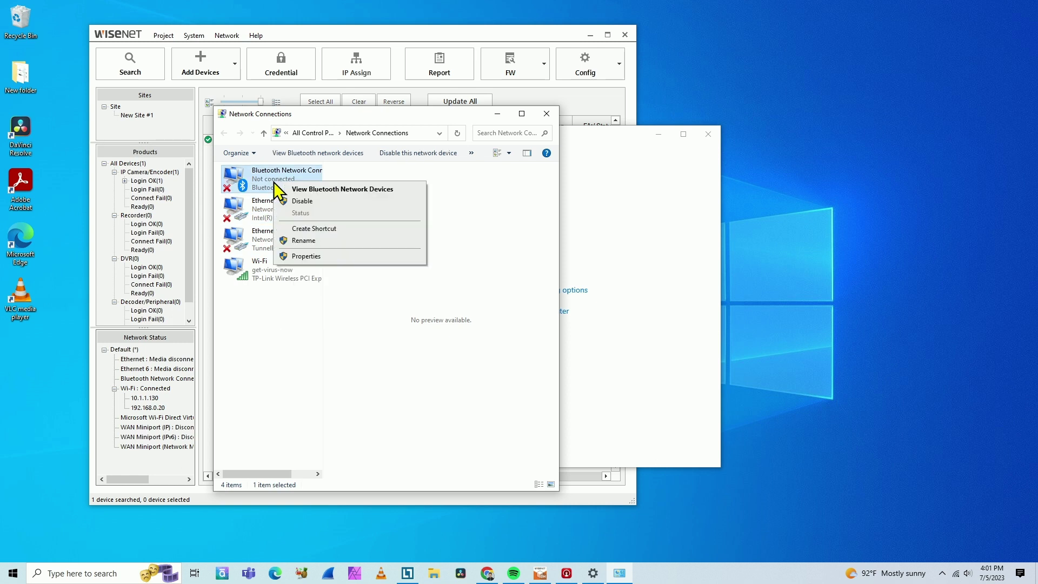
pyautogui.click(299, 324)
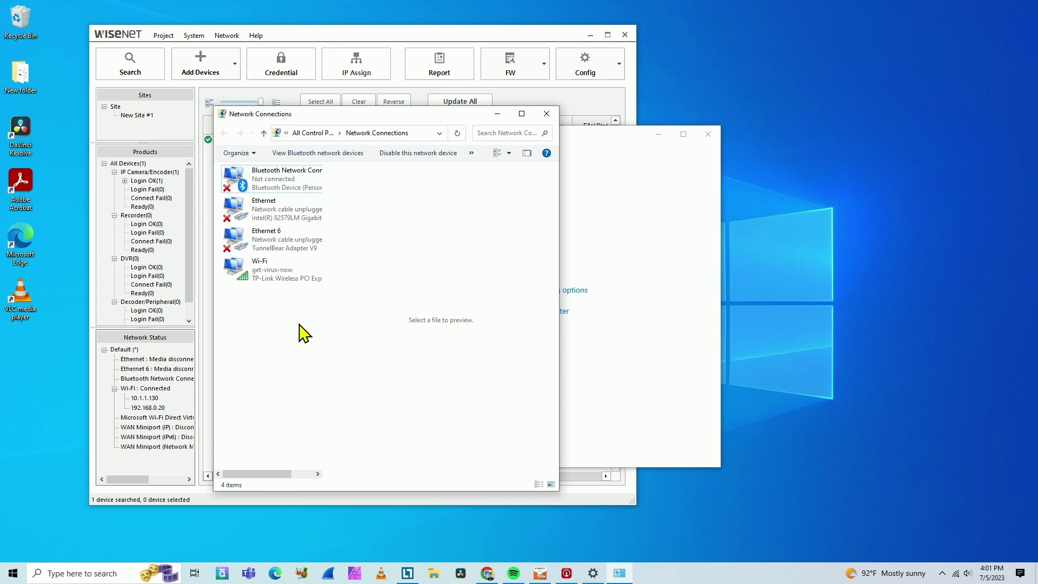
pyautogui.click(498, 115)
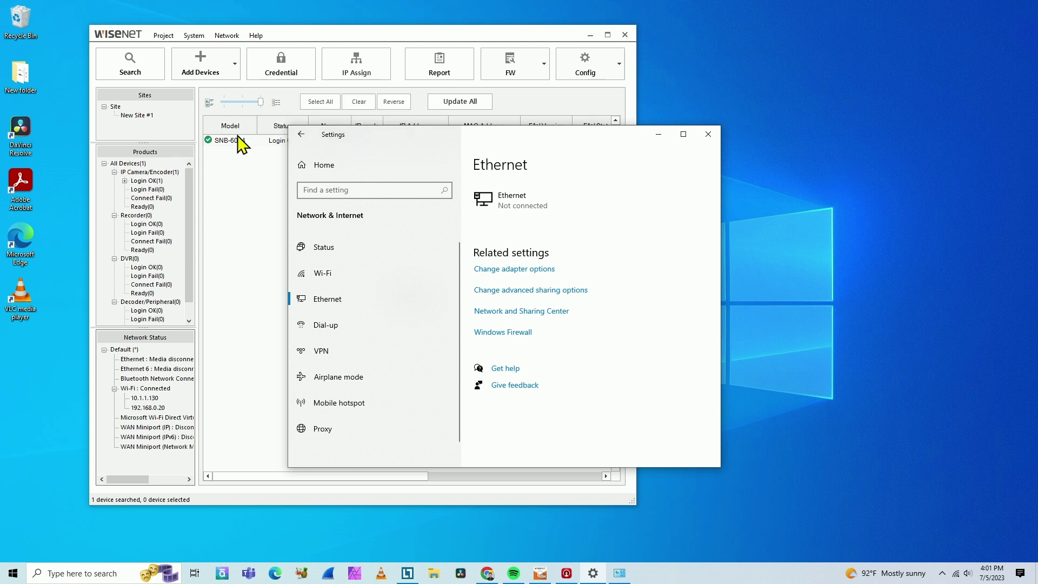
# - Close Settings, clear the ARP table with Network > Delete ARP, and search again
pyautogui.click(710, 135)
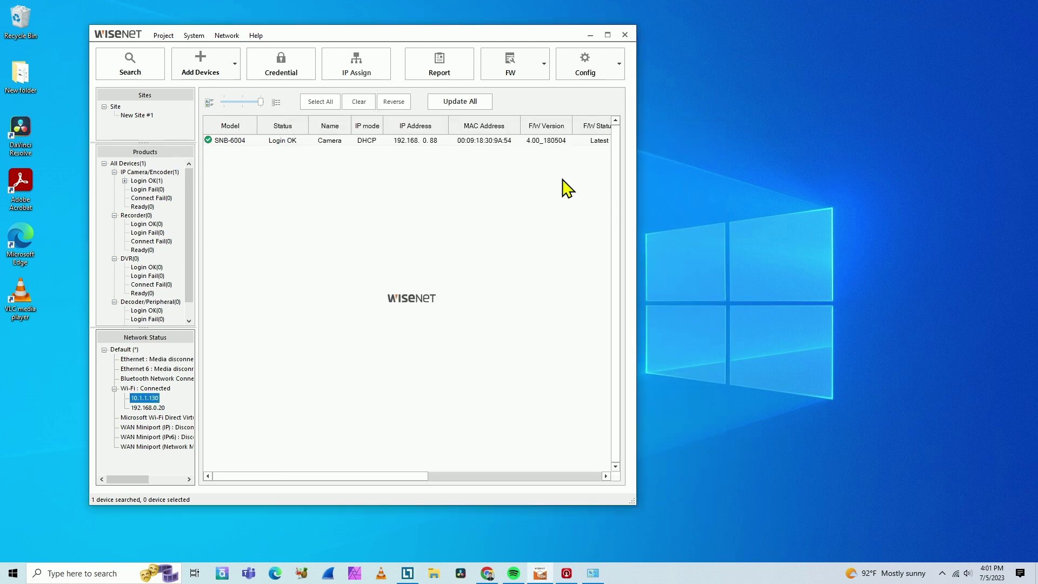
pyautogui.click(228, 37)
pyautogui.click(253, 49)
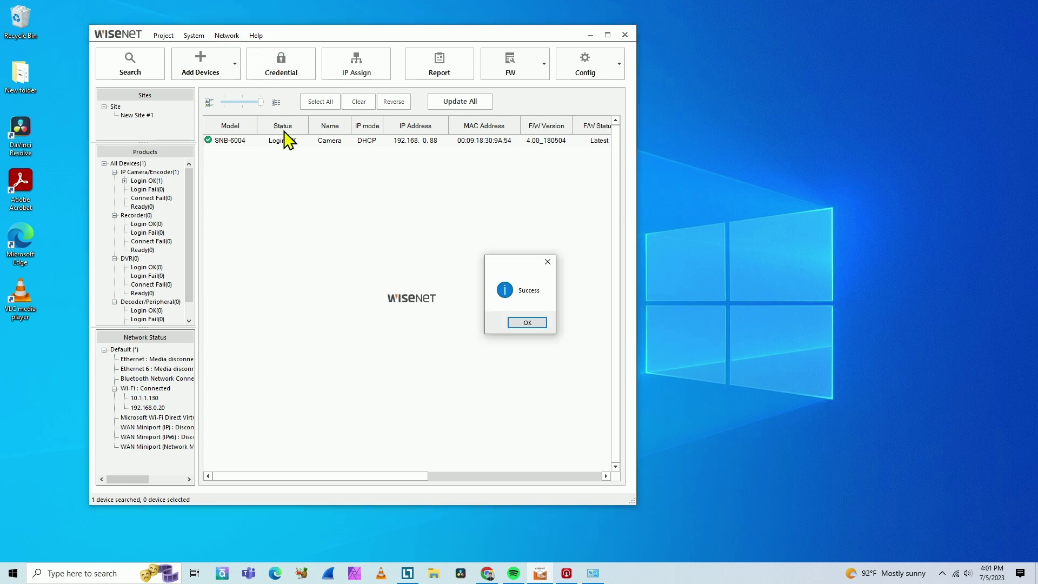
pyautogui.click(524, 323)
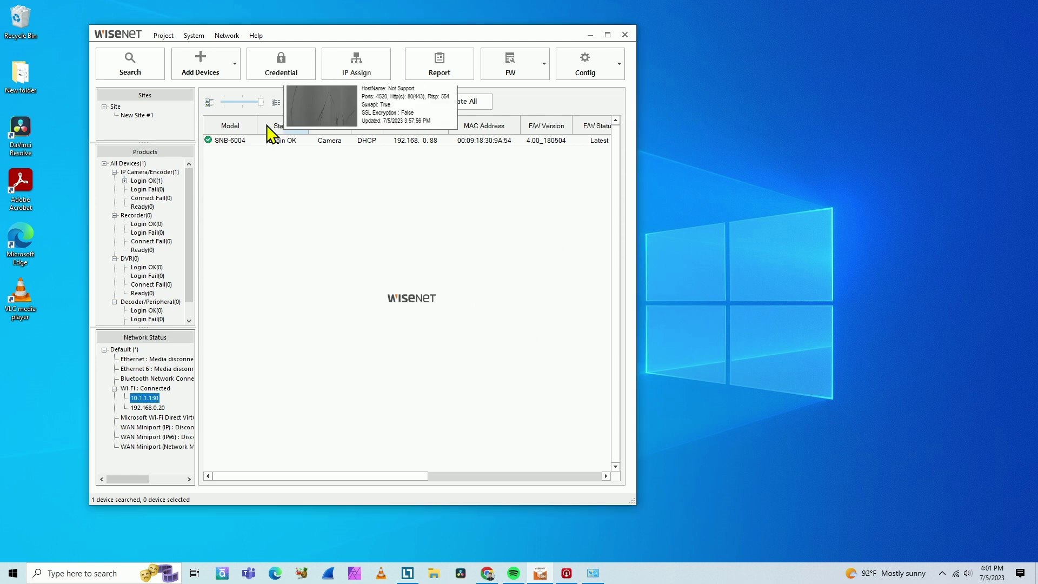
pyautogui.click(135, 67)
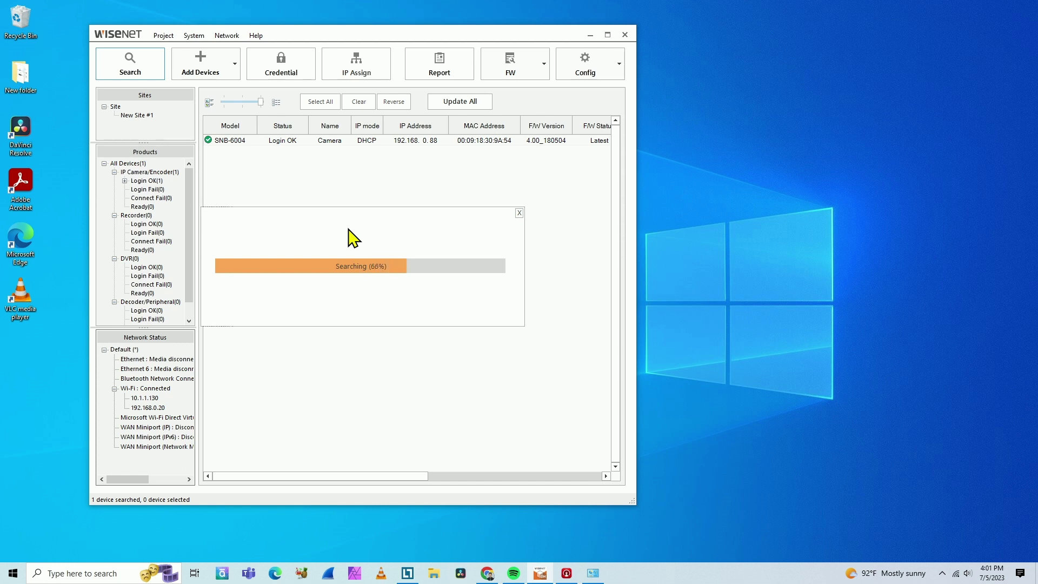
# - Open the SNB-6004 camera's Live Viewer from its context menu and move the window aside
pyautogui.click(243, 141)
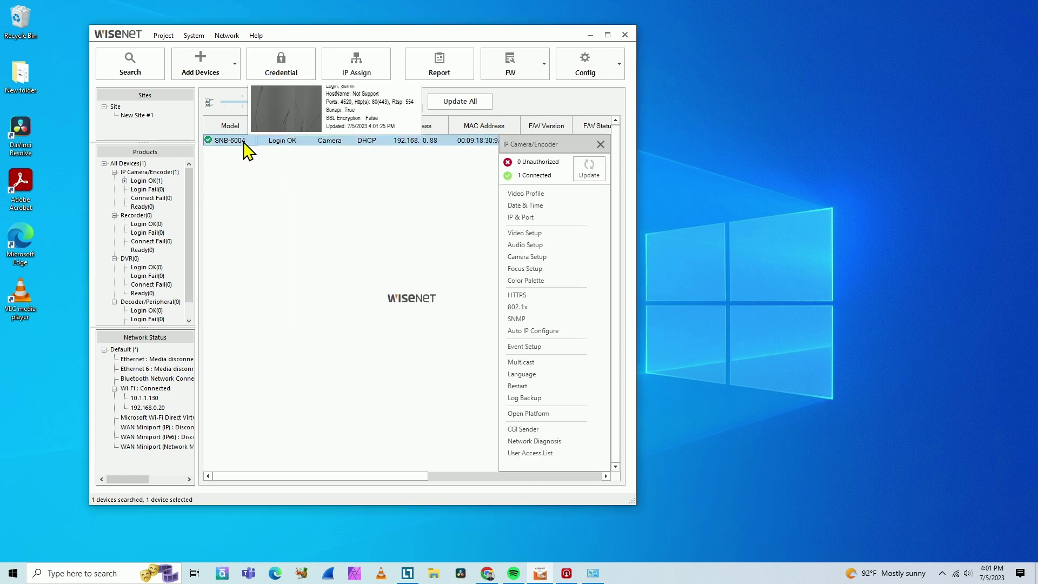
pyautogui.rightClick(322, 143)
pyautogui.click(340, 160)
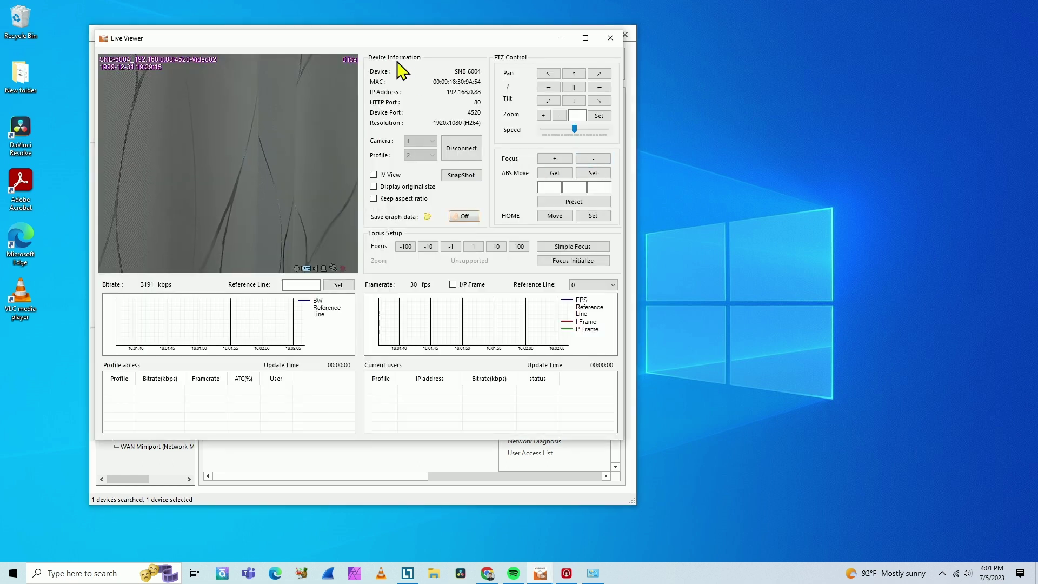
pyautogui.moveTo(406, 44); pyautogui.dragTo(584, 118)
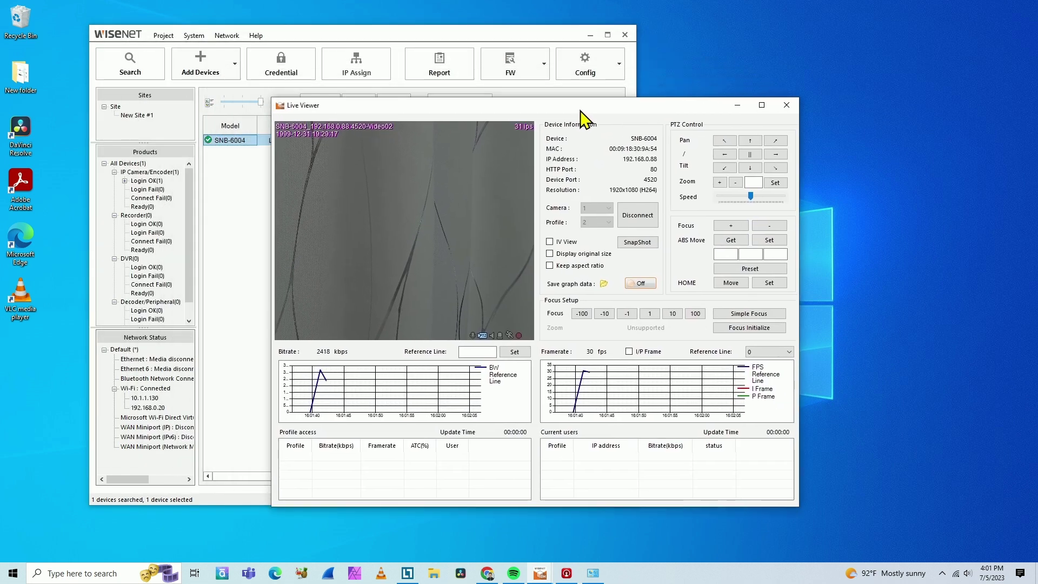